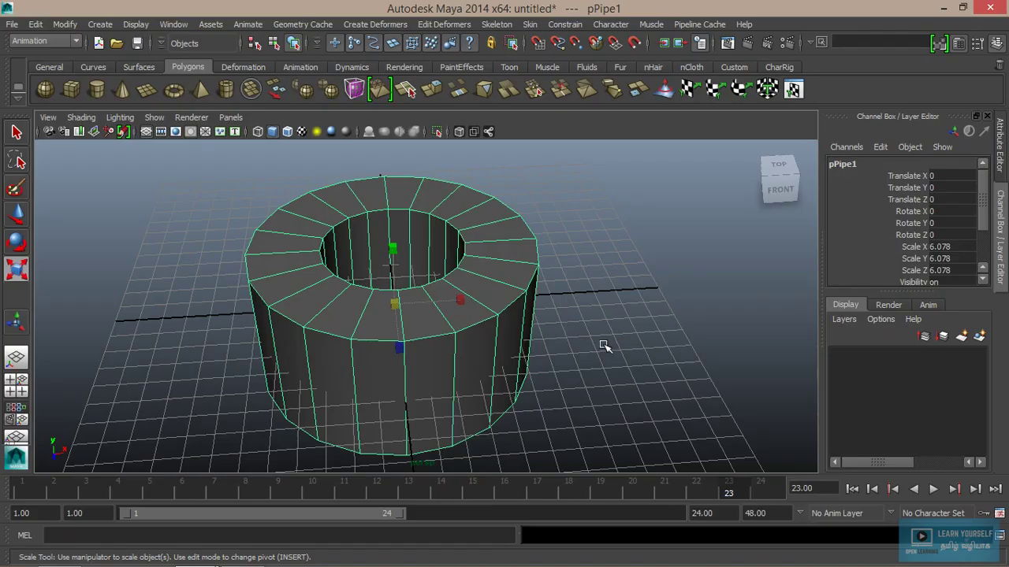
Clear the selection by clicking empty space in the perspective viewport
{"action": "left_click", "coordinate": [623, 333]}
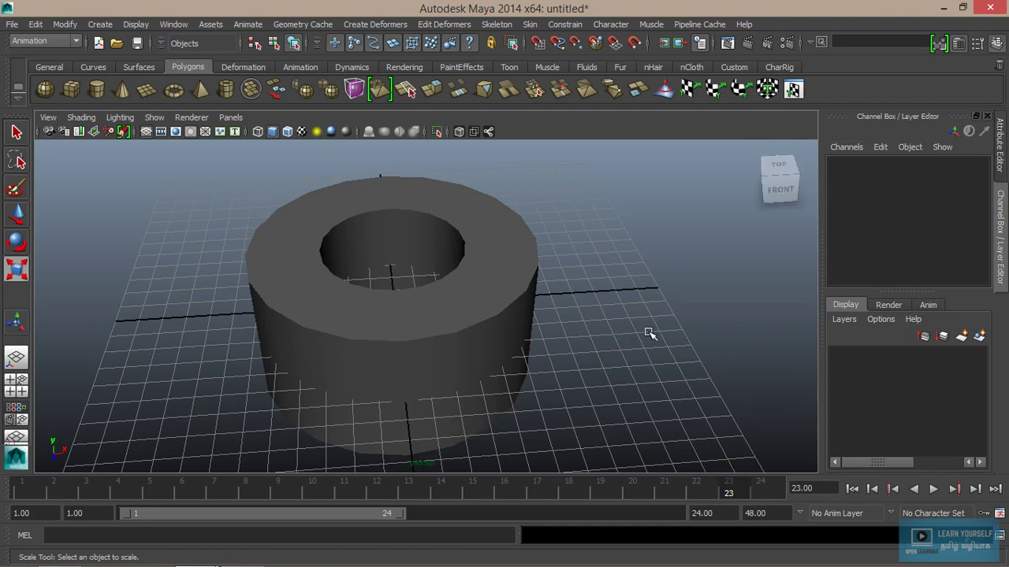
With the Scale tool active, box-select pPipe1 to show its scale of 6.078 in the Channel Box
{"action": "key", "text": "ctrl+a"}
{"action": "key", "text": "ctrl+a"}
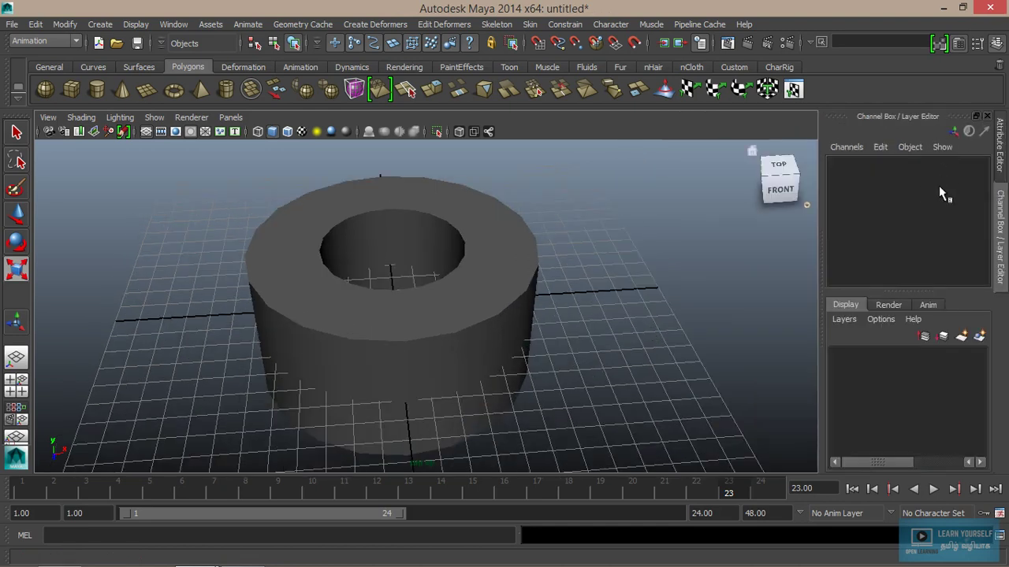
{"action": "key", "text": "r"}
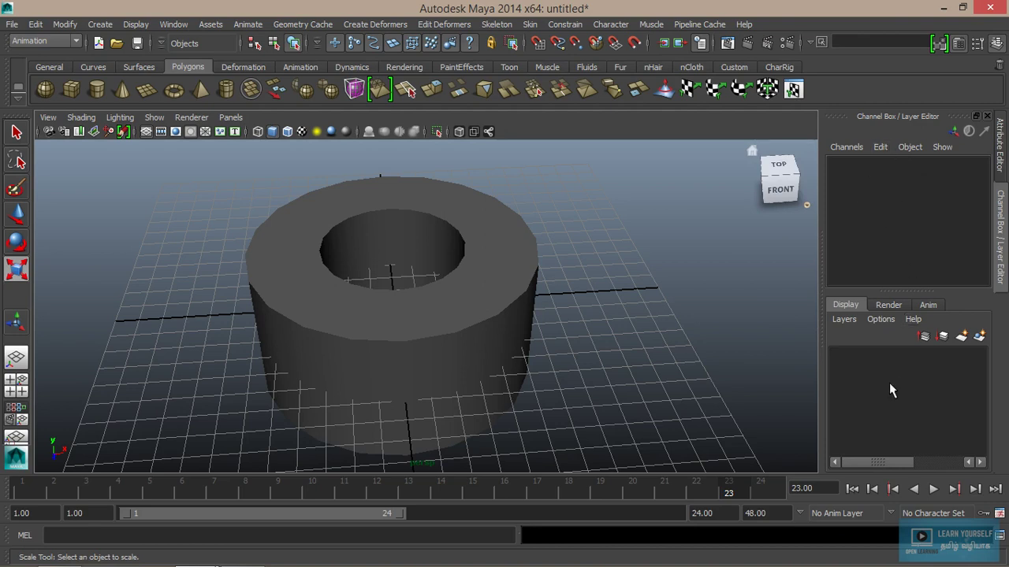
{"action": "left_click_drag", "start_coordinate": [434, 234], "coordinate": [465, 309]}
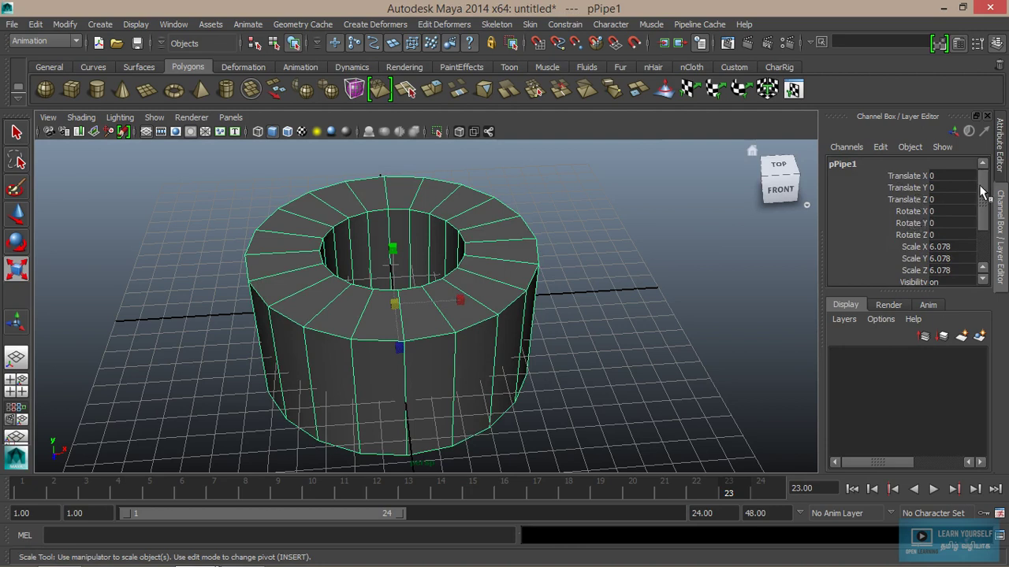
{"action": "scroll", "coordinate": [985, 201], "scroll_direction": "down", "scroll_amount": 3}
{"action": "scroll", "coordinate": [984, 202], "scroll_direction": "up", "scroll_amount": 2}
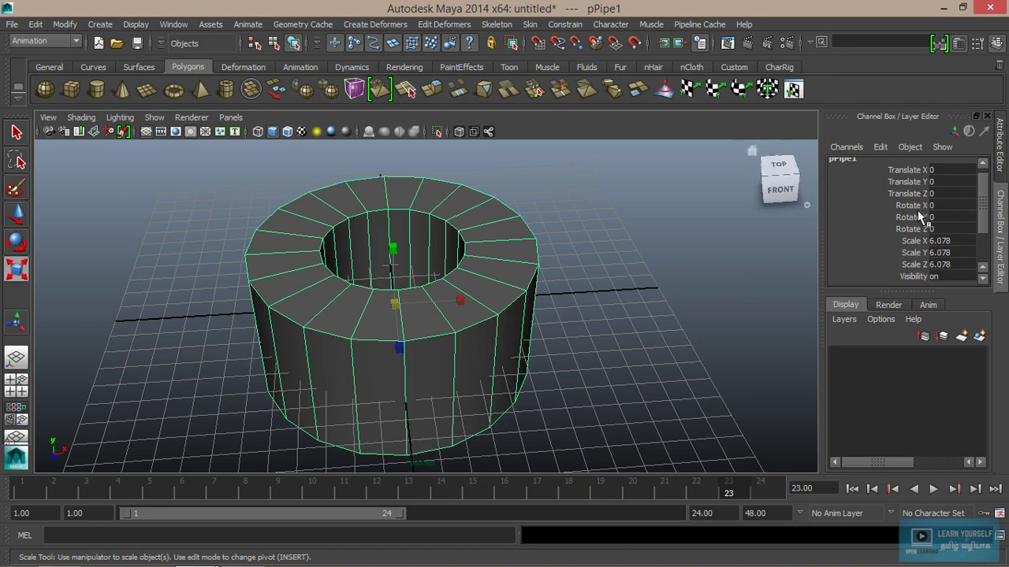
{"action": "left_click", "coordinate": [950, 261]}
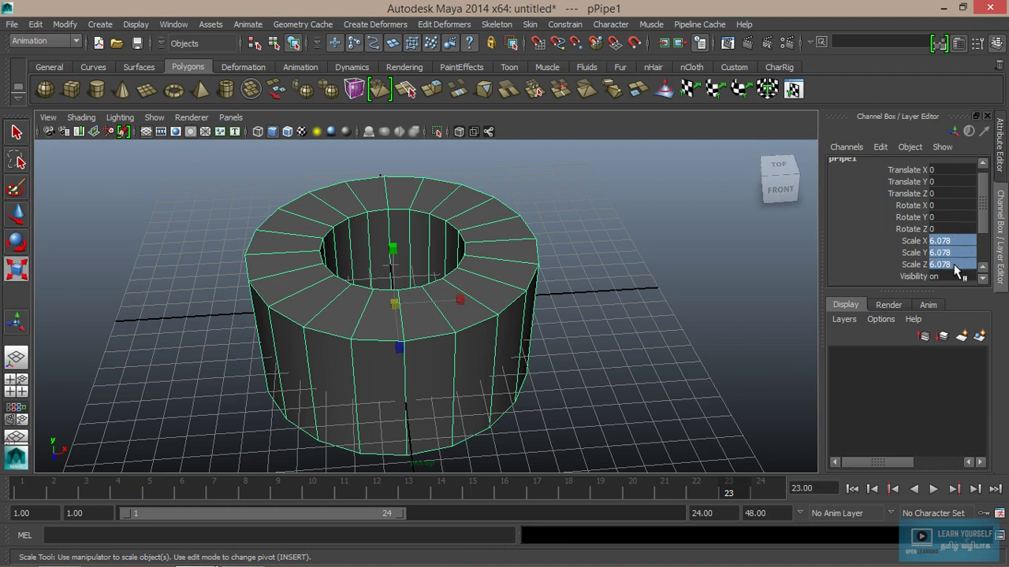
Set pPipe1's Scale X, Y and Z to 1 and zoom in on the shrunken pipe
{"action": "type", "text": "1"}
{"action": "key", "text": "Return"}
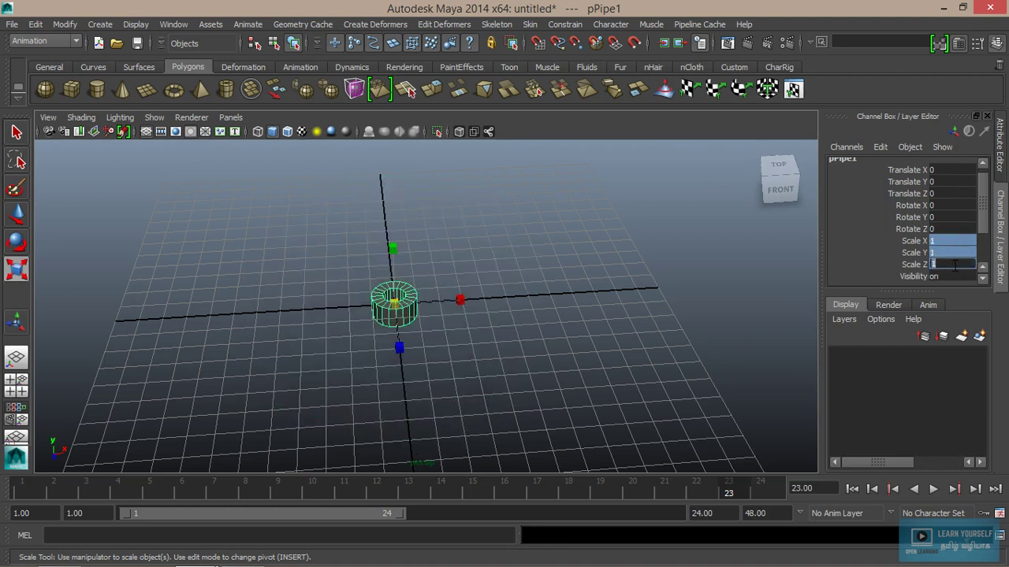
{"action": "mouse_move", "coordinate": [464, 355]}
{"action": "right_mouse_down", "text": "alt"}
{"action": "mouse_move", "coordinate": [446, 378]}
{"action": "mouse_move", "coordinate": [571, 392]}
{"action": "mouse_move", "coordinate": [536, 383]}
{"action": "right_mouse_up", "text": "alt"}
{"action": "middle_click_drag", "start_coordinate": [536, 383], "coordinate": [601, 308], "text": "alt"}
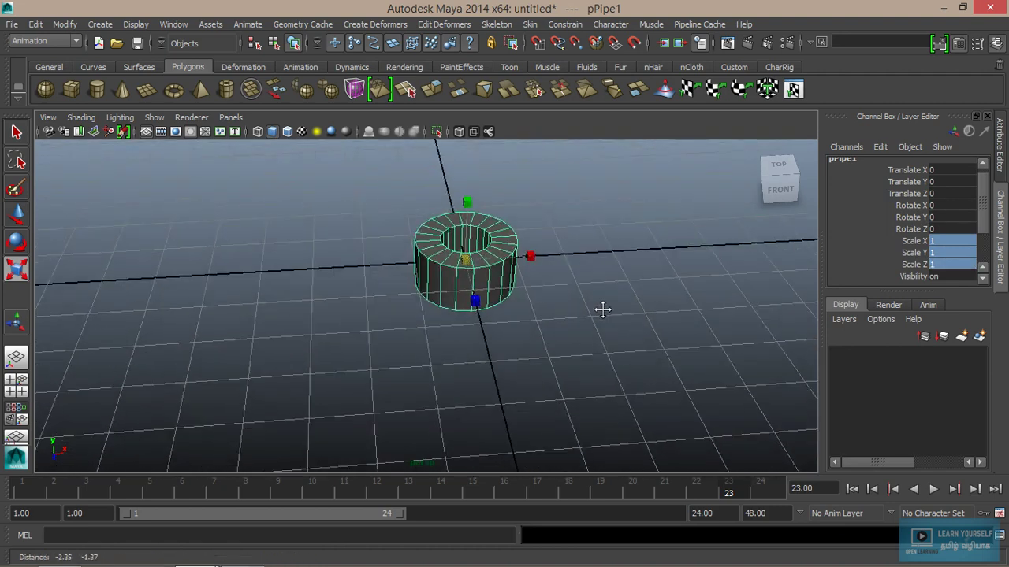
{"action": "right_click_drag", "start_coordinate": [601, 308], "coordinate": [623, 333], "text": "alt"}
{"action": "middle_click_drag", "start_coordinate": [623, 333], "coordinate": [537, 387], "text": "alt"}
{"action": "left_click_drag", "start_coordinate": [538, 386], "coordinate": [765, 298], "text": "alt"}
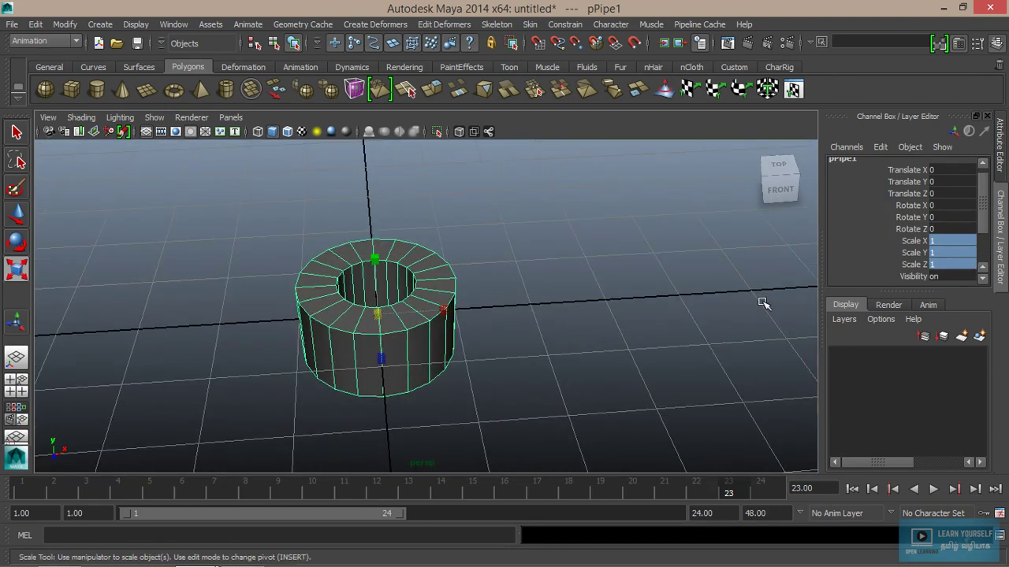
{"action": "left_click", "coordinate": [914, 172]}
{"action": "left_click", "coordinate": [940, 170]}
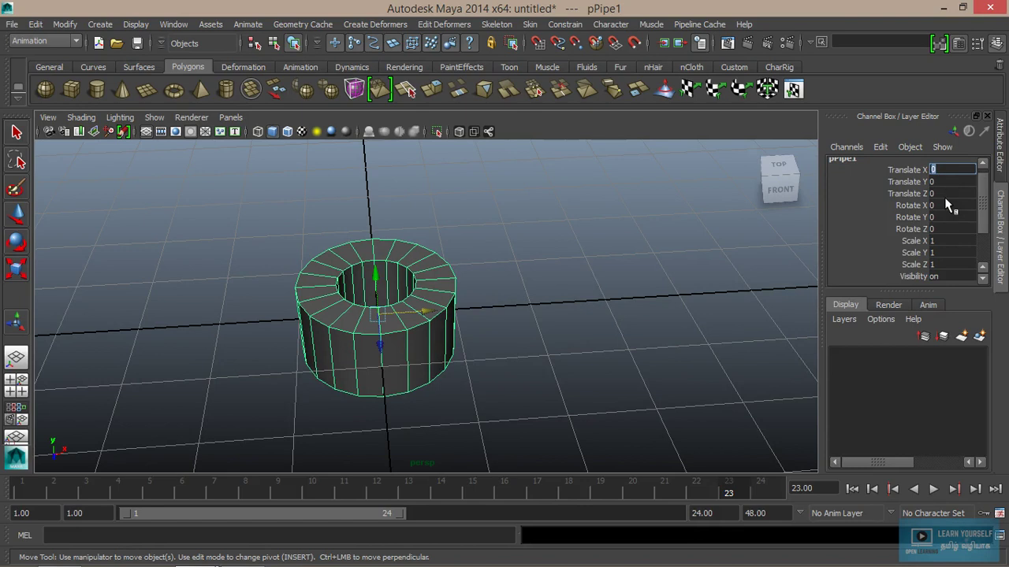
{"action": "type", "text": "1"}
{"action": "key", "text": "Return"}
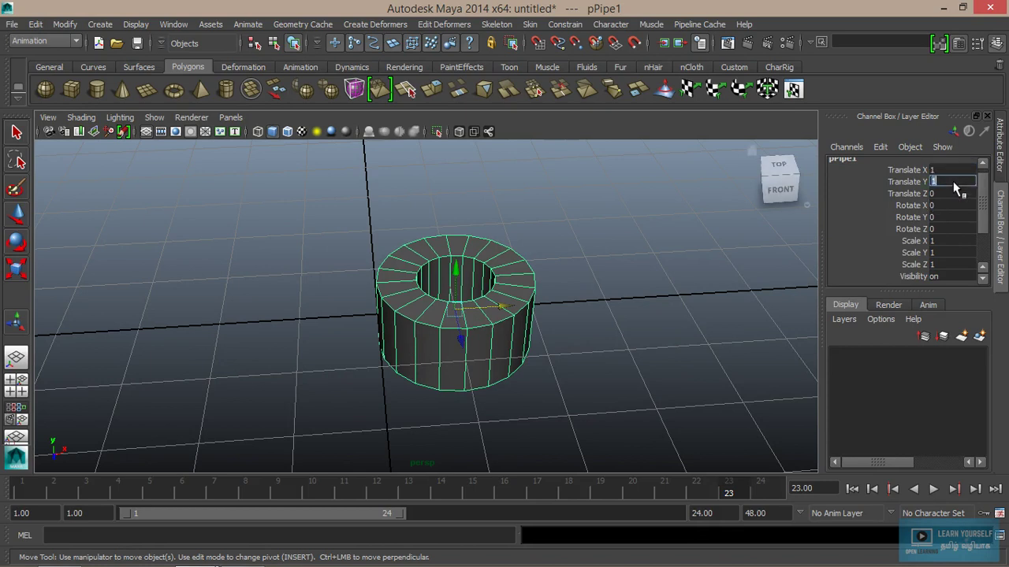
{"action": "key", "text": "Return"}
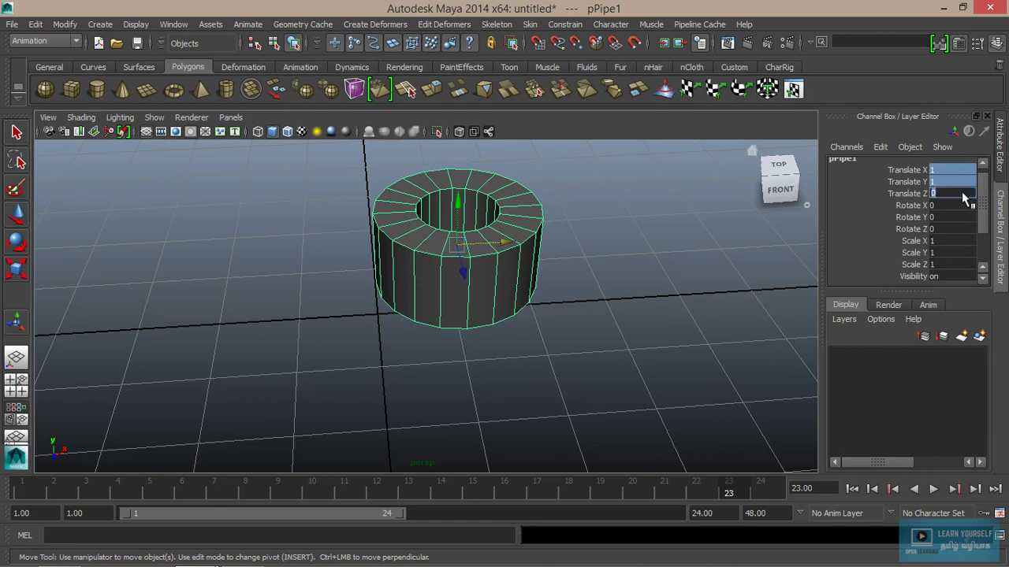
{"action": "type", "text": "5"}
{"action": "key", "text": "Return"}
{"action": "scroll", "coordinate": [657, 323], "scroll_direction": "down", "scroll_amount": 2}
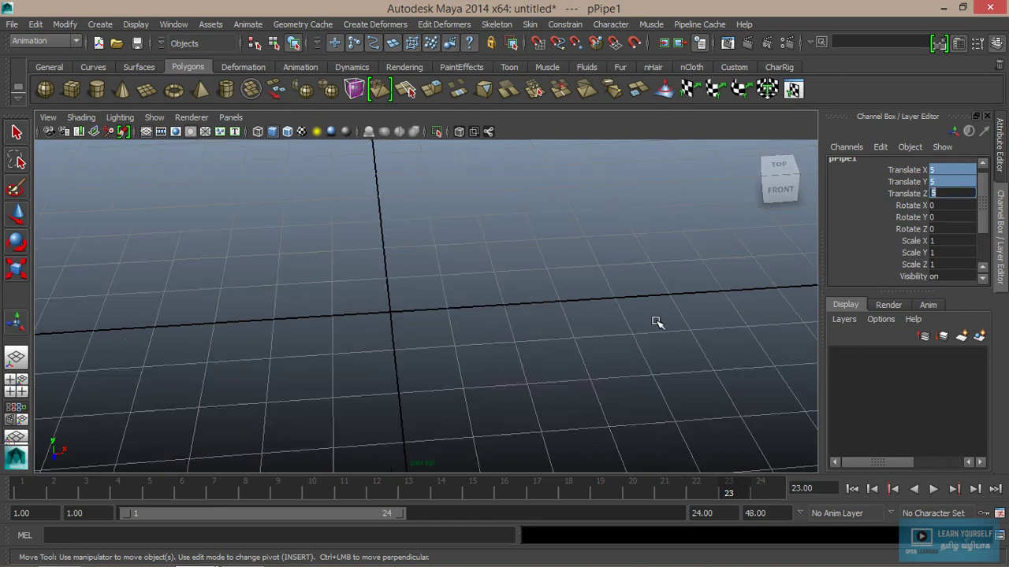
{"action": "scroll", "coordinate": [658, 322], "scroll_direction": "down", "scroll_amount": 3}
{"action": "right_click_drag", "start_coordinate": [470, 337], "coordinate": [637, 394], "text": "alt"}
{"action": "left_click_drag", "start_coordinate": [637, 394], "coordinate": [516, 412], "text": "alt"}
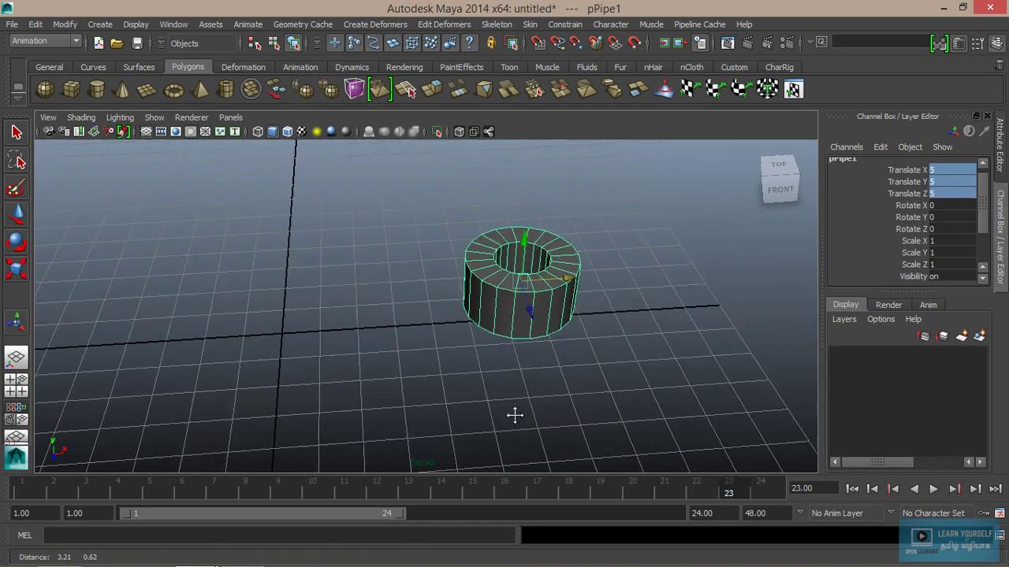
{"action": "left_click", "coordinate": [955, 194]}
{"action": "type", "text": "0"}
{"action": "key", "text": "Return"}
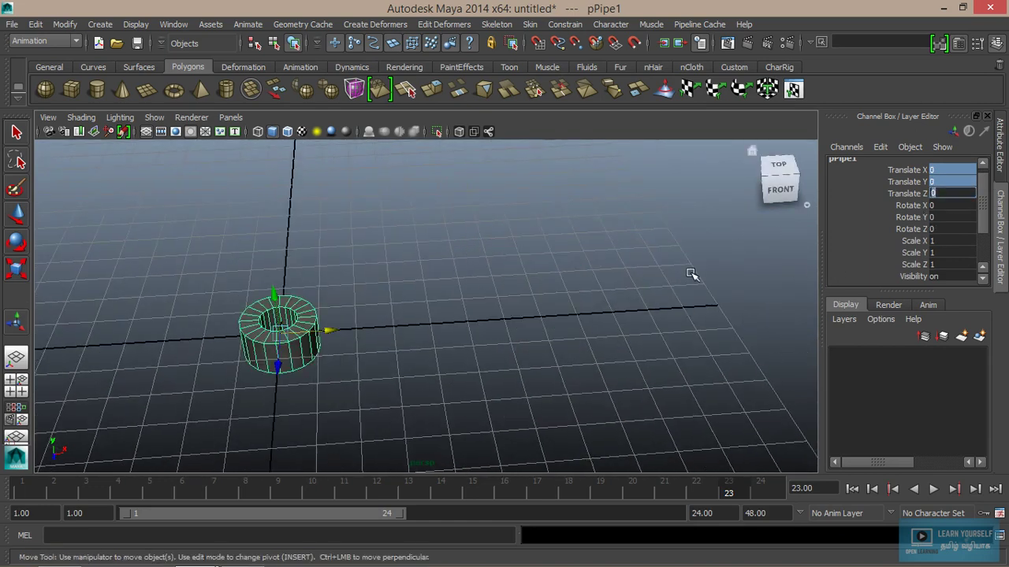
{"action": "left_click_drag", "start_coordinate": [394, 351], "coordinate": [504, 367], "text": "alt"}
{"action": "middle_click_drag", "start_coordinate": [505, 367], "coordinate": [743, 316], "text": "alt"}
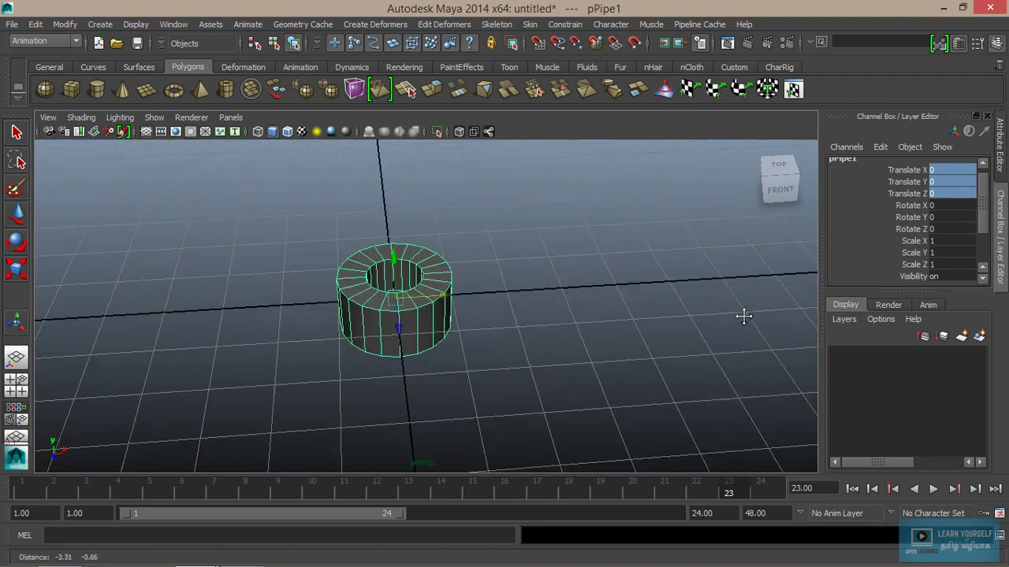
{"action": "right_click_drag", "start_coordinate": [743, 315], "coordinate": [547, 342], "text": "alt"}
{"action": "left_click", "coordinate": [954, 216]}
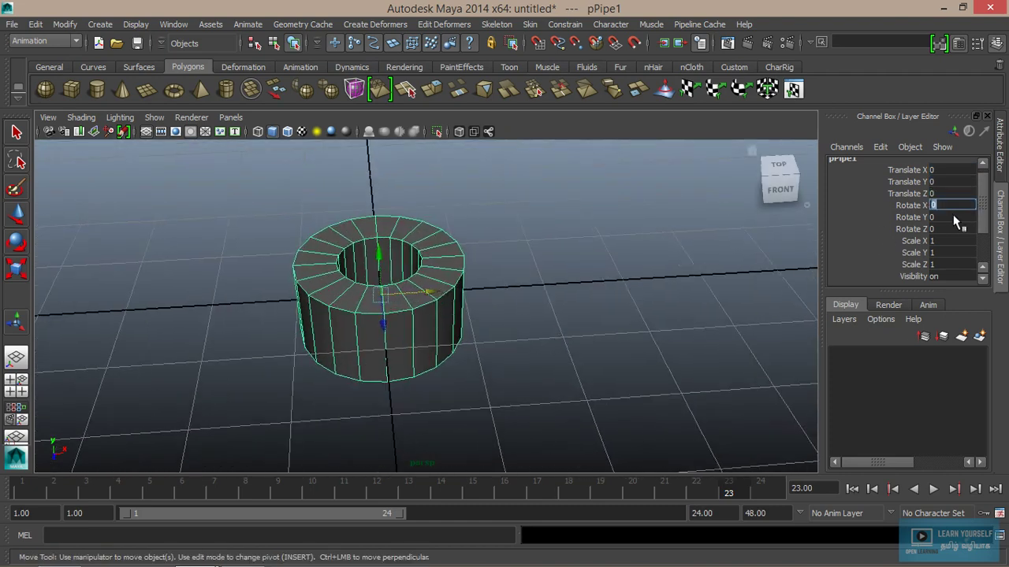
Turn the pipe 90 degrees around its Y axis
{"action": "type", "text": "9"}
{"action": "key", "text": "Return"}
{"action": "mouse_move", "coordinate": [516, 339]}
{"action": "left_mouse_down", "text": "alt"}
{"action": "mouse_move", "coordinate": [470, 354]}
{"action": "mouse_move", "coordinate": [497, 355]}
{"action": "left_mouse_up", "text": "alt"}
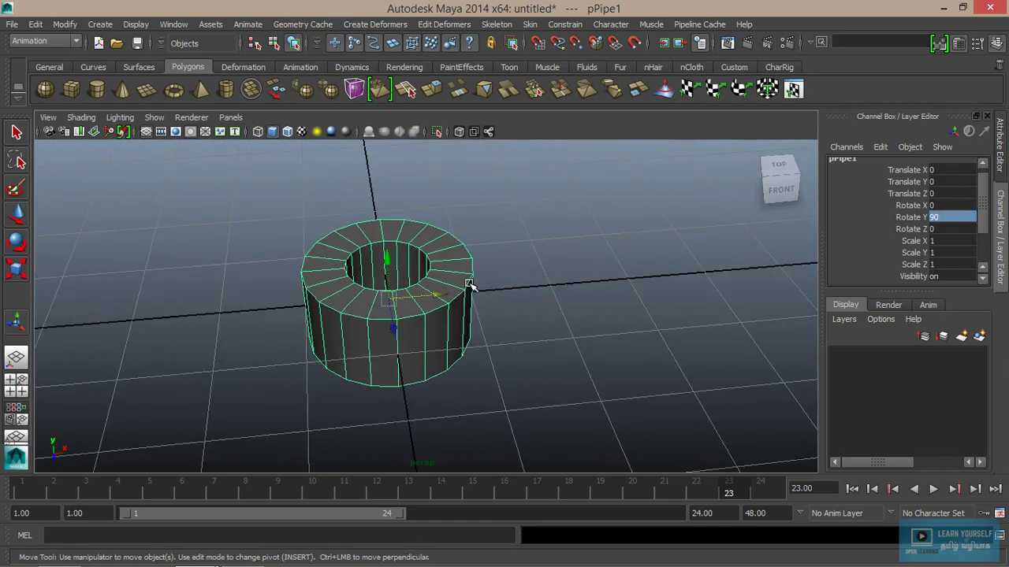
Try tilting the pipe with Rotate X at -90, then reset Rotate X to 0
{"action": "key", "text": "e"}
{"action": "left_click_drag", "start_coordinate": [434, 264], "coordinate": [364, 246]}
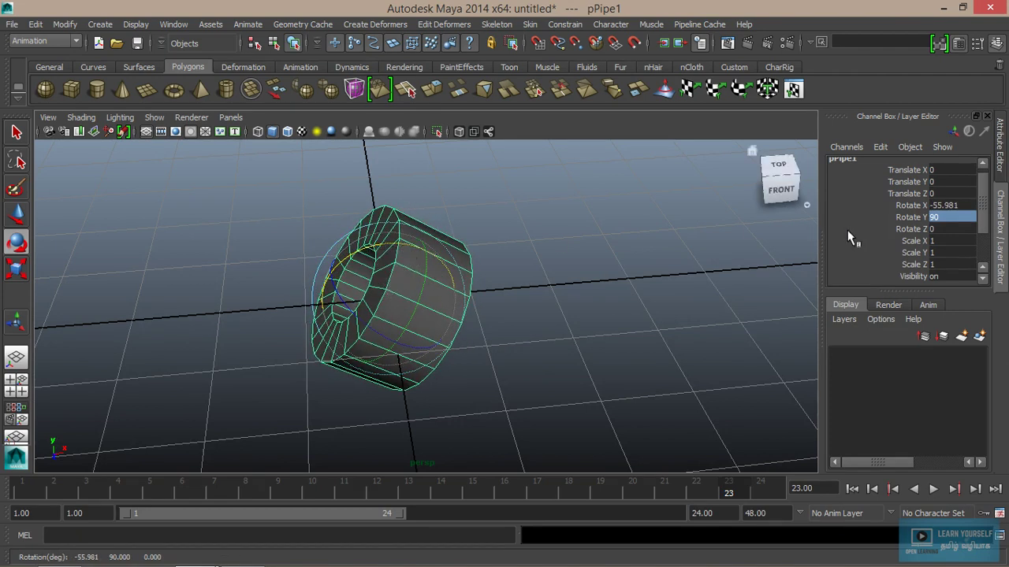
{"action": "double_click", "coordinate": [945, 205]}
{"action": "type", "text": "-90"}
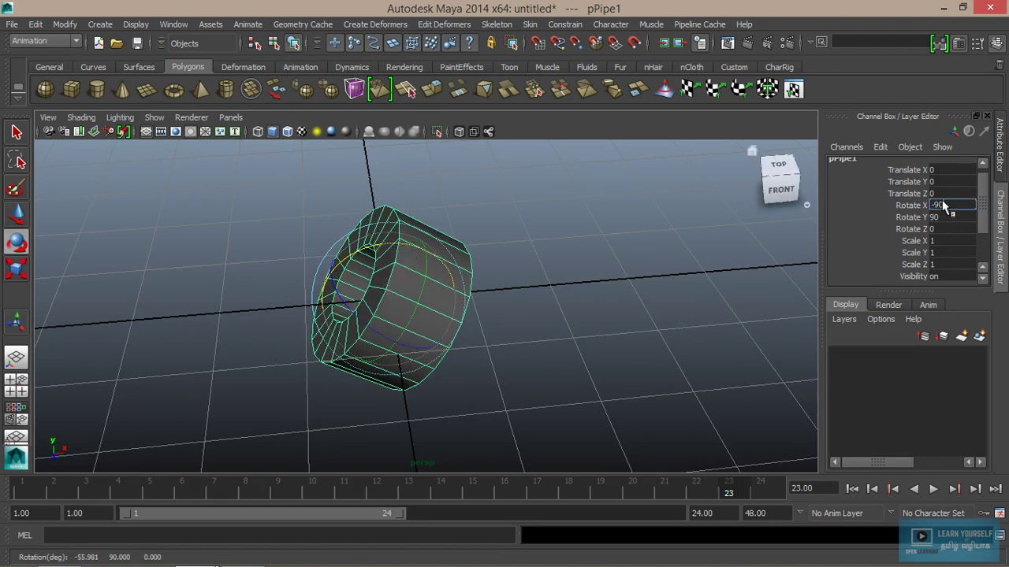
{"action": "key", "text": "Return"}
{"action": "mouse_move", "coordinate": [572, 374]}
{"action": "left_mouse_down", "text": "alt"}
{"action": "mouse_move", "coordinate": [428, 350]}
{"action": "mouse_move", "coordinate": [387, 360]}
{"action": "mouse_move", "coordinate": [408, 368]}
{"action": "left_mouse_up", "text": "alt"}
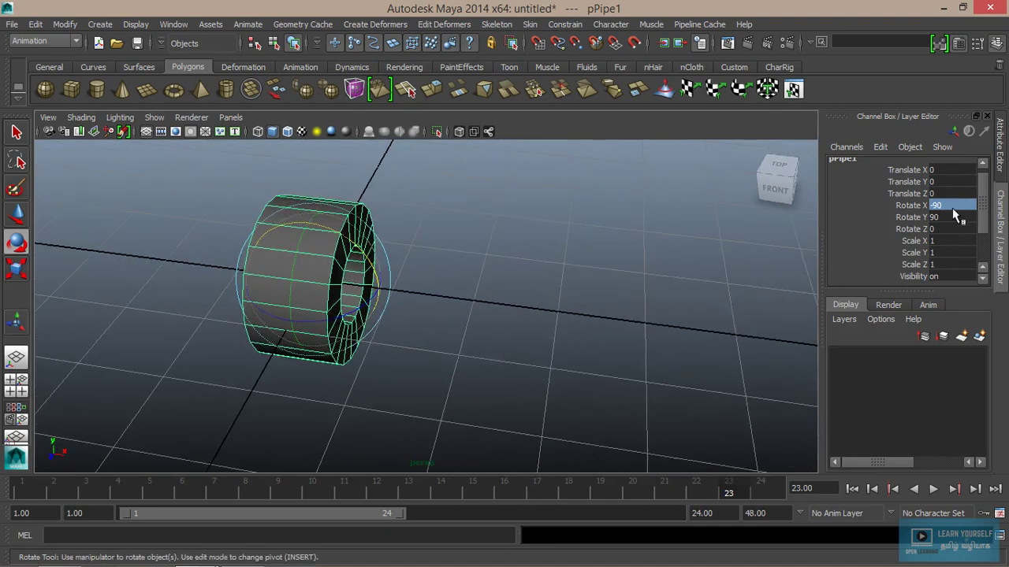
{"action": "left_click", "coordinate": [952, 219]}
{"action": "type", "text": "0"}
{"action": "key", "text": "Return"}
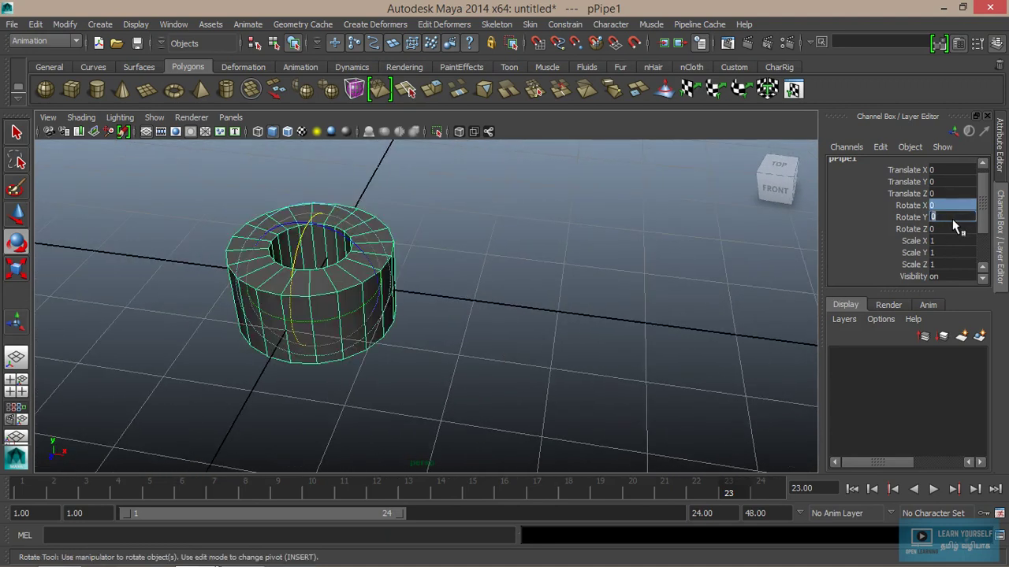
{"action": "mouse_move", "coordinate": [583, 271]}
{"action": "left_mouse_down", "text": "alt"}
{"action": "mouse_move", "coordinate": [446, 289]}
{"action": "mouse_move", "coordinate": [507, 349]}
{"action": "mouse_move", "coordinate": [551, 339]}
{"action": "left_mouse_up", "text": "alt"}
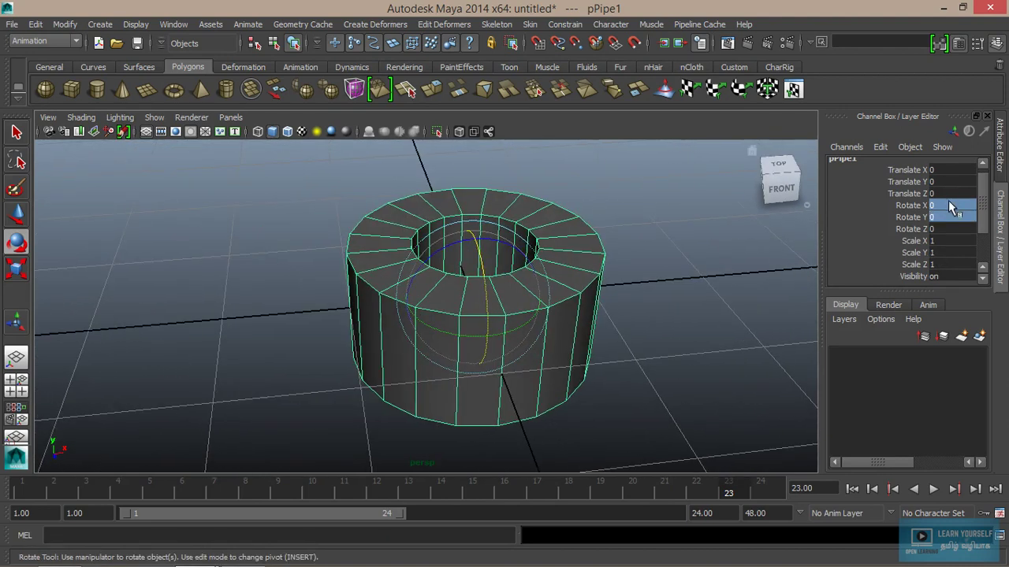
{"action": "mouse_move", "coordinate": [653, 311]}
{"action": "left_mouse_down", "text": "alt"}
{"action": "mouse_move", "coordinate": [612, 313]}
{"action": "mouse_move", "coordinate": [775, 278]}
{"action": "left_mouse_up", "text": "alt"}
Select the translate and Rotate Y channels and spin the pipe around Y
{"action": "left_click", "coordinate": [914, 205]}
{"action": "key", "text": "w"}
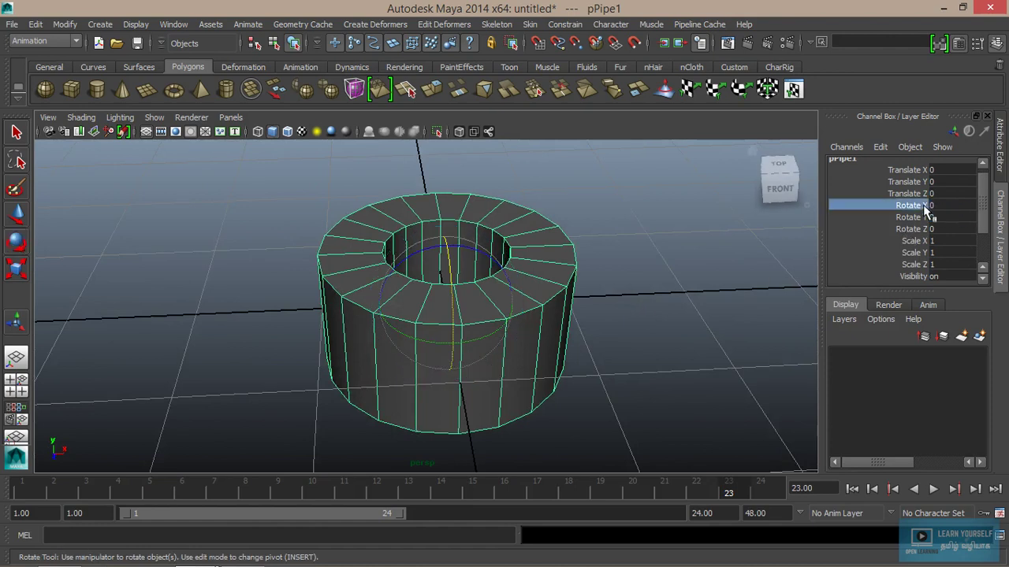
{"action": "left_click", "coordinate": [914, 171]}
{"action": "left_click", "coordinate": [912, 182]}
{"action": "left_click", "coordinate": [911, 193]}
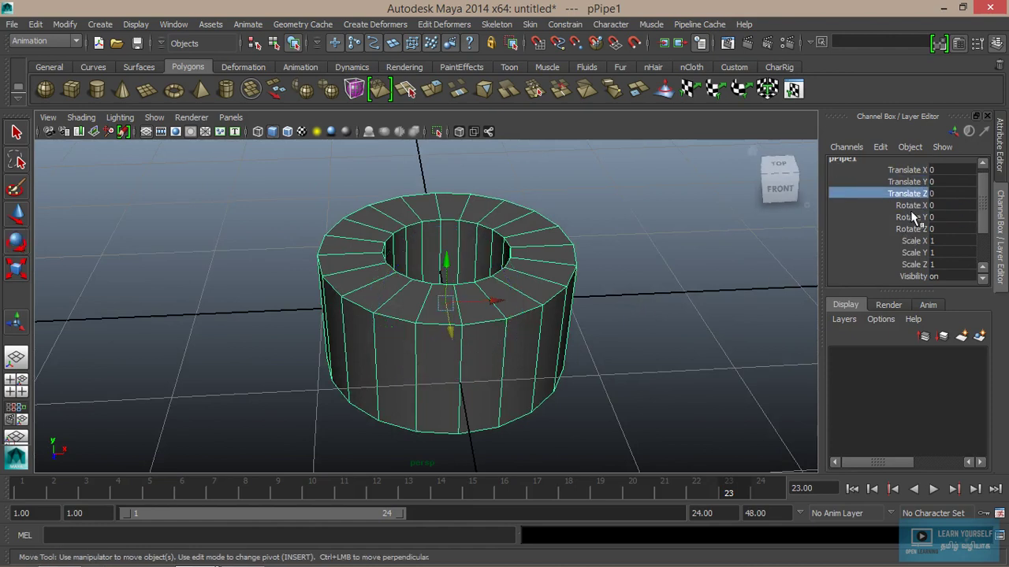
{"action": "key", "text": "e"}
{"action": "left_click", "coordinate": [914, 217]}
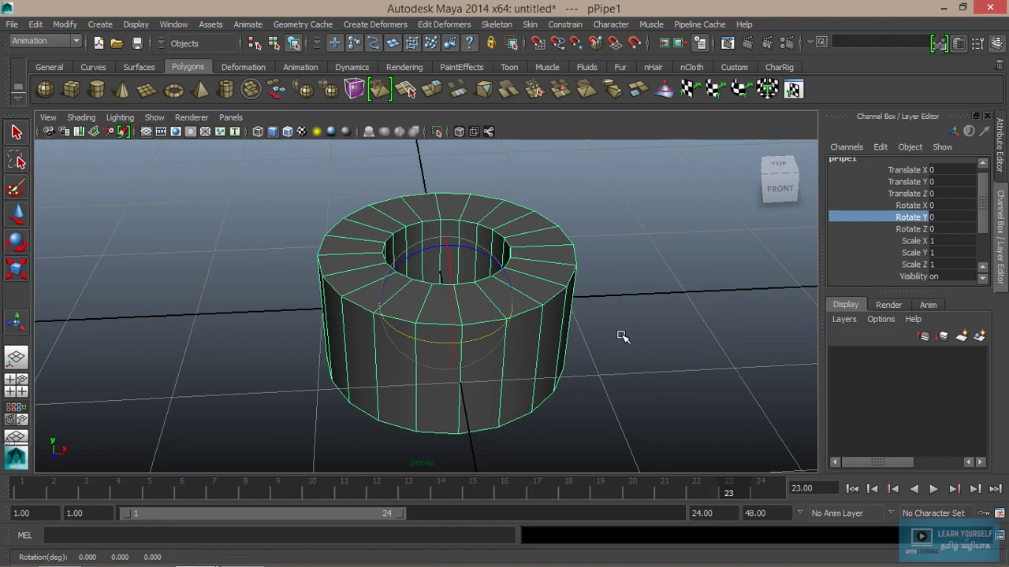
{"action": "mouse_move", "coordinate": [623, 336]}
{"action": "middle_mouse_down"}
{"action": "mouse_move", "coordinate": [635, 338]}
{"action": "mouse_move", "coordinate": [495, 340]}
{"action": "mouse_move", "coordinate": [633, 335]}
{"action": "mouse_move", "coordinate": [491, 331]}
{"action": "mouse_move", "coordinate": [691, 334]}
{"action": "mouse_move", "coordinate": [489, 331]}
{"action": "mouse_move", "coordinate": [604, 333]}
{"action": "mouse_move", "coordinate": [476, 340]}
{"action": "mouse_move", "coordinate": [768, 284]}
{"action": "middle_mouse_up"}
Tilt pPipe1 to rotations 83.448 X, 56.488 Y, 55.004 Z and pan it into view
{"action": "left_click", "coordinate": [900, 206]}
{"action": "mouse_move", "coordinate": [928, 206]}
{"action": "left_mouse_down"}
{"action": "mouse_move", "coordinate": [917, 241]}
{"action": "mouse_move", "coordinate": [914, 230]}
{"action": "left_mouse_up"}
{"action": "mouse_move", "coordinate": [489, 266]}
{"action": "middle_mouse_down"}
{"action": "mouse_move", "coordinate": [568, 265]}
{"action": "mouse_move", "coordinate": [552, 292]}
{"action": "mouse_move", "coordinate": [599, 307]}
{"action": "mouse_move", "coordinate": [578, 315]}
{"action": "mouse_move", "coordinate": [643, 313]}
{"action": "mouse_move", "coordinate": [672, 293]}
{"action": "middle_mouse_up"}
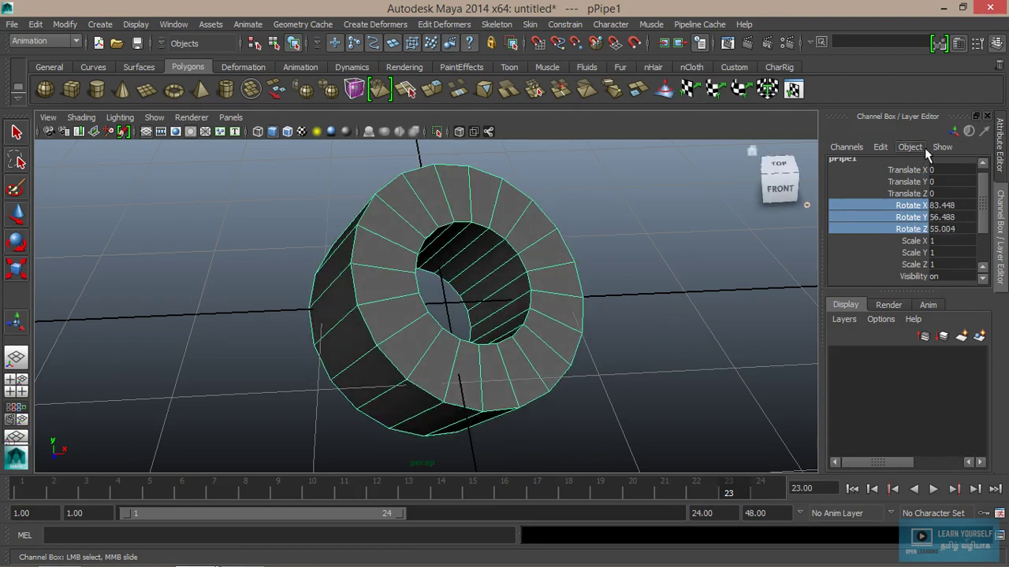
{"action": "scroll", "coordinate": [662, 394], "scroll_direction": "down", "scroll_amount": 3}
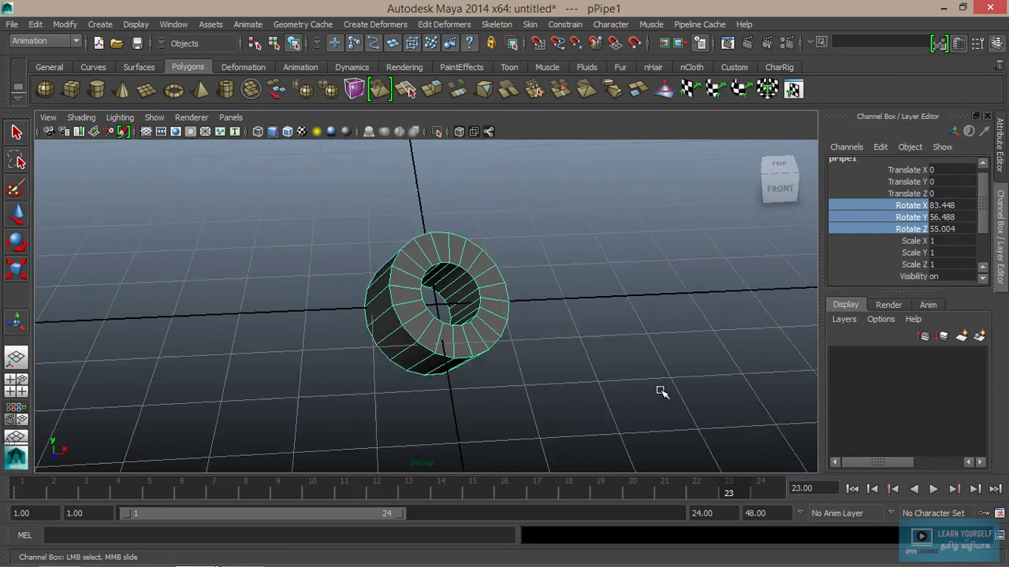
{"action": "scroll", "coordinate": [551, 370], "scroll_direction": "up", "scroll_amount": 2}
{"action": "middle_click_drag", "start_coordinate": [595, 381], "coordinate": [507, 385], "text": "alt"}
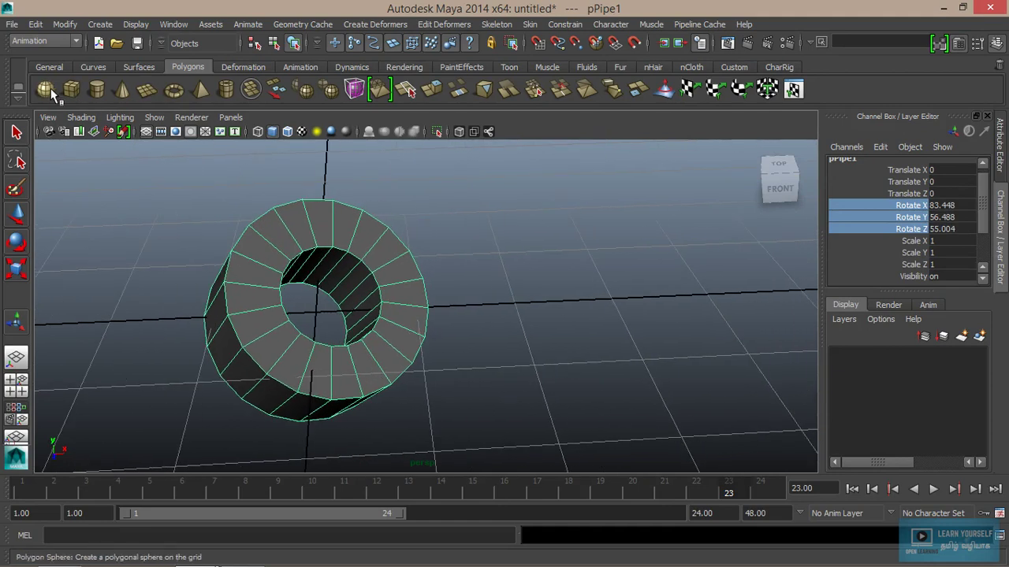
Create a polygon sphere scaled to 0.469 and position it inside the pipe's hole
{"action": "left_click", "coordinate": [46, 89]}
{"action": "key", "text": "w"}
{"action": "mouse_move", "coordinate": [366, 315]}
{"action": "left_mouse_down"}
{"action": "mouse_move", "coordinate": [485, 306]}
{"action": "mouse_move", "coordinate": [283, 318]}
{"action": "left_mouse_up"}
{"action": "key", "text": "r"}
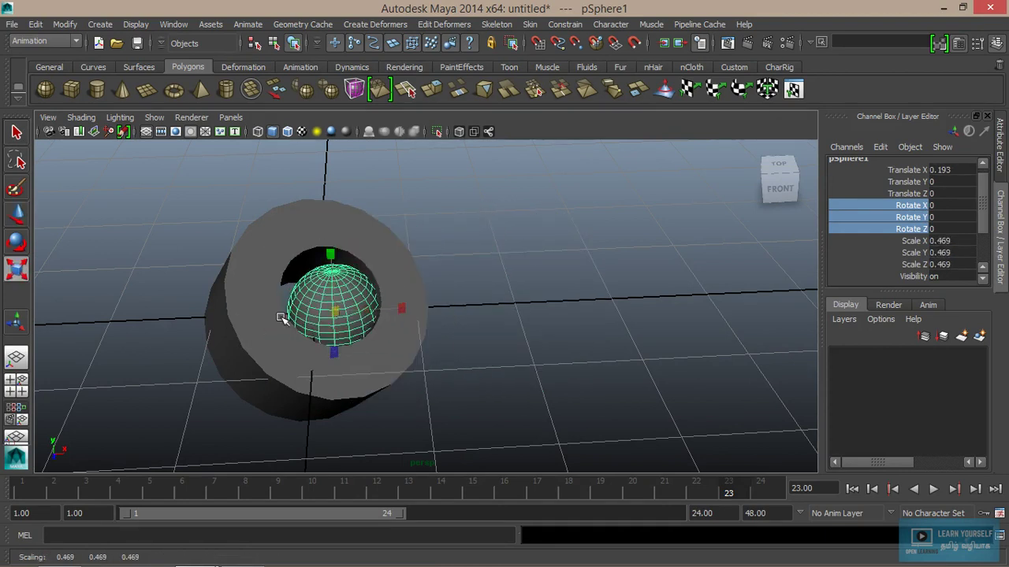
{"action": "key", "text": "w"}
{"action": "left_click_drag", "start_coordinate": [380, 313], "coordinate": [367, 312]}
{"action": "left_click_drag", "start_coordinate": [314, 269], "coordinate": [311, 257]}
{"action": "mouse_move", "coordinate": [383, 354]}
{"action": "middle_mouse_down", "text": "alt"}
{"action": "mouse_move", "coordinate": [415, 351]}
{"action": "mouse_move", "coordinate": [399, 358]}
{"action": "middle_mouse_up", "text": "alt"}
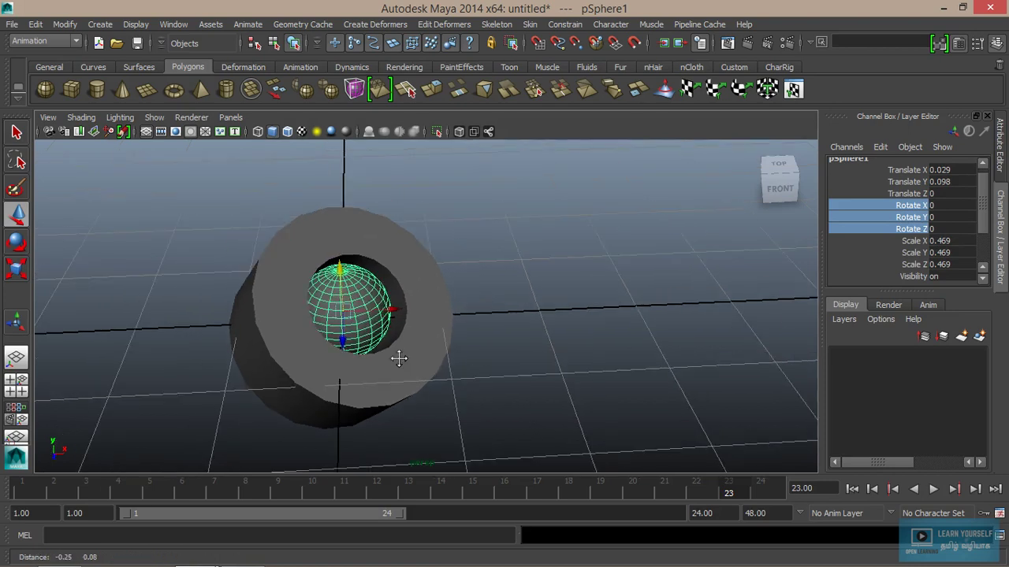
Add a polygon torus scaled to 1.067 and give it smooth display
{"action": "left_click", "coordinate": [174, 90]}
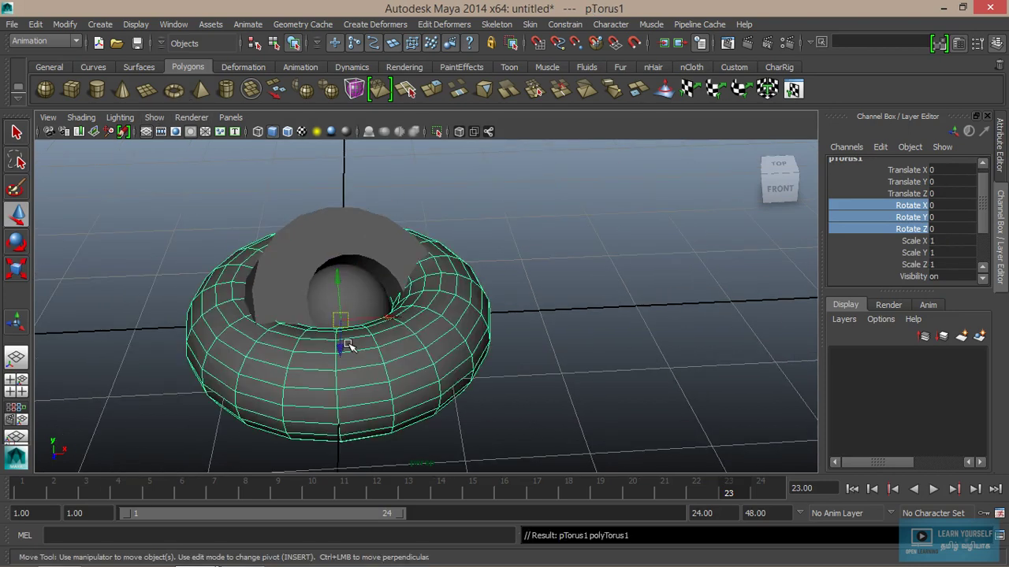
{"action": "key", "text": "r"}
{"action": "left_click_drag", "start_coordinate": [343, 321], "coordinate": [359, 325]}
{"action": "left_click", "coordinate": [599, 337]}
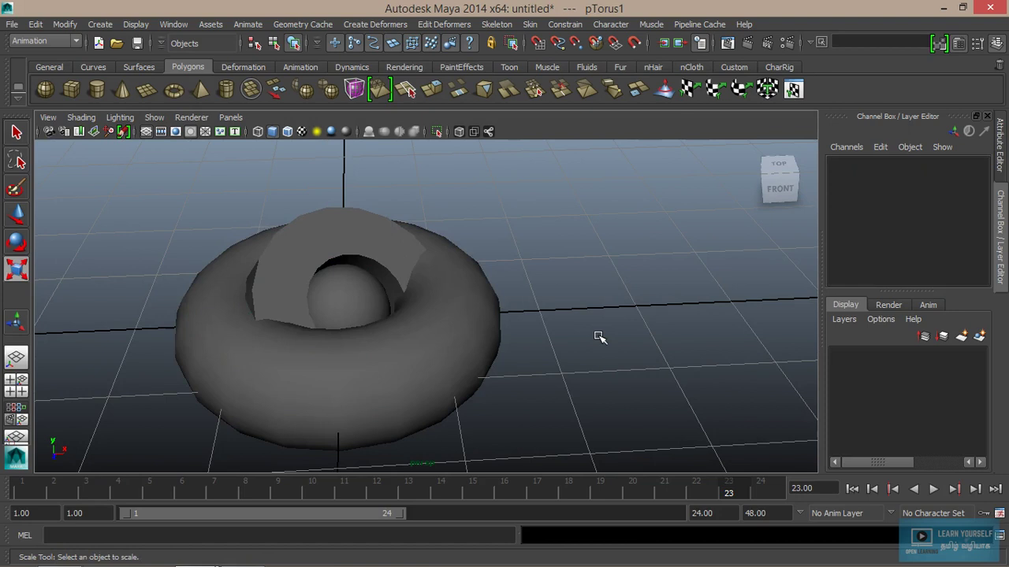
{"action": "mouse_move", "coordinate": [499, 338]}
{"action": "right_mouse_down", "text": "alt"}
{"action": "mouse_move", "coordinate": [540, 354]}
{"action": "mouse_move", "coordinate": [504, 342]}
{"action": "right_mouse_up", "text": "alt"}
{"action": "left_click", "coordinate": [505, 342]}
{"action": "key", "text": "3"}
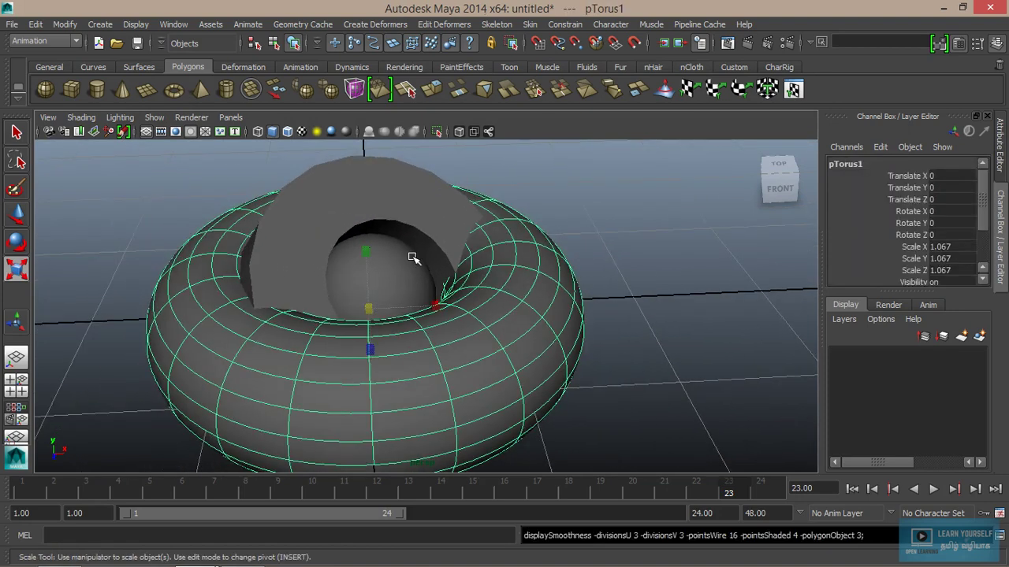
{"action": "left_click", "coordinate": [614, 236]}
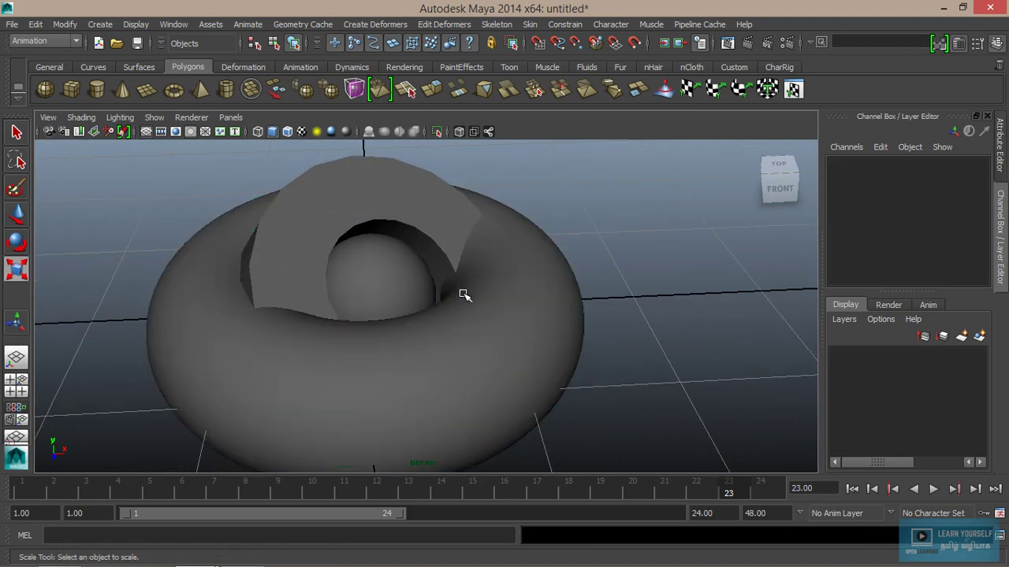
Give the sphere smooth display with the 3 key
{"action": "left_click", "coordinate": [376, 285]}
{"action": "key", "text": "3"}
{"action": "left_click", "coordinate": [622, 277]}
{"action": "scroll", "coordinate": [622, 277], "scroll_direction": "down", "scroll_amount": 3}
{"action": "scroll", "coordinate": [562, 338], "scroll_direction": "up", "scroll_amount": 2}
{"action": "scroll", "coordinate": [562, 338], "scroll_direction": "up", "scroll_amount": 2}
Create a new empty display layer, layer1, in the Layer Editor
{"action": "left_click", "coordinate": [531, 310]}
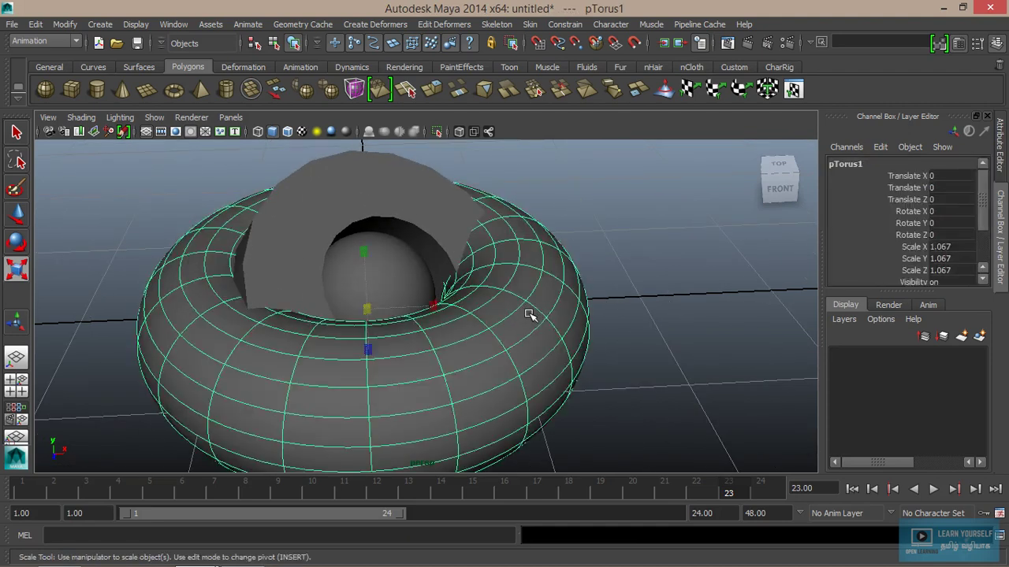
{"action": "left_click", "coordinate": [668, 349]}
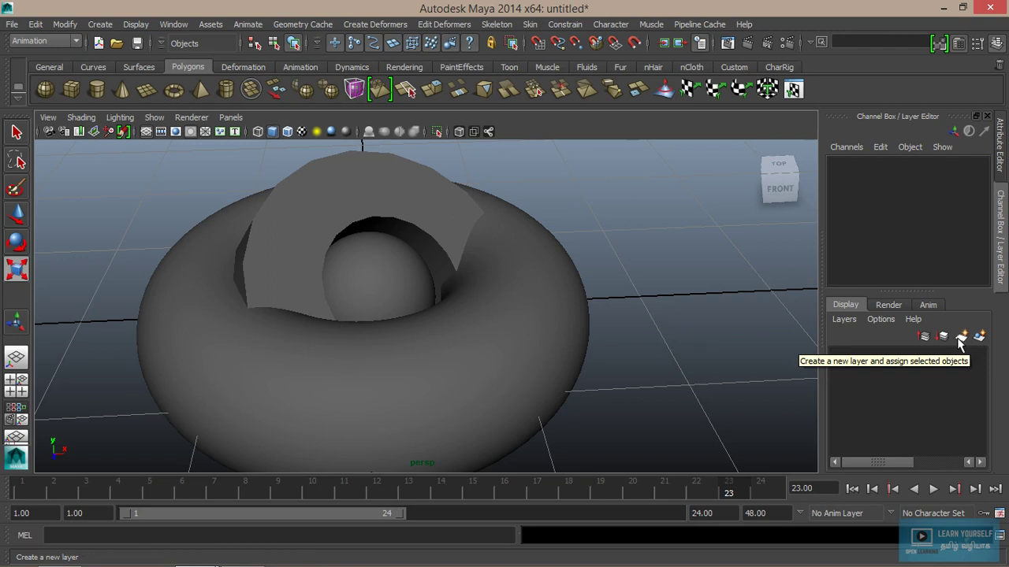
{"action": "left_click", "coordinate": [961, 336]}
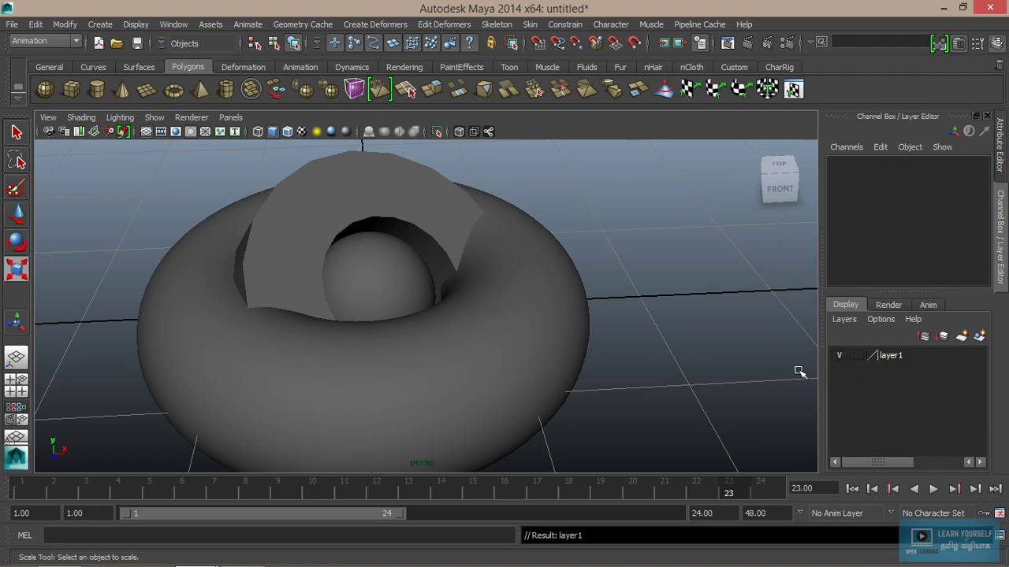
{"action": "left_click", "coordinate": [505, 360]}
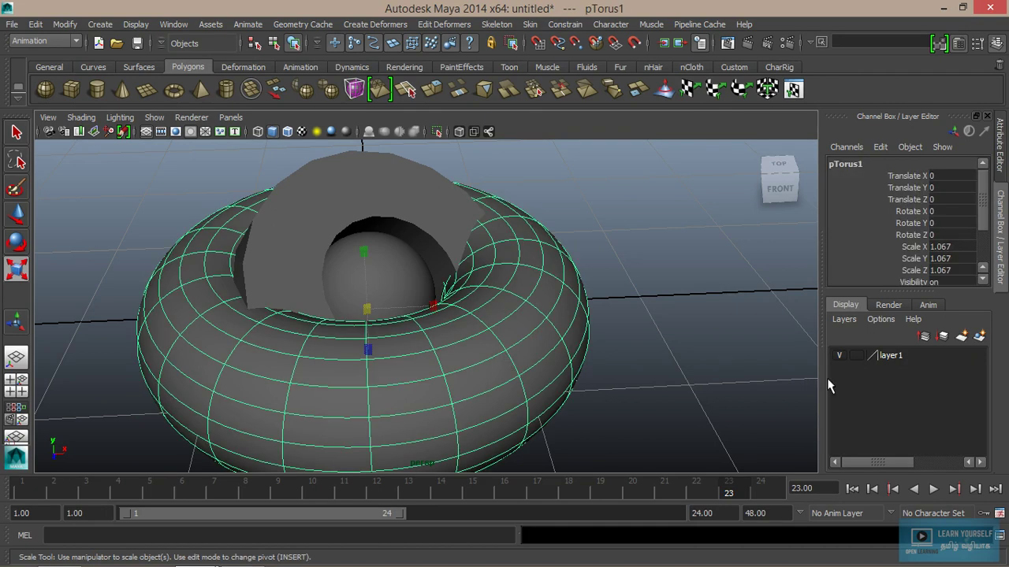
Add the torus to layer1 and toggle the layer's visibility off and on twice
{"action": "right_click", "coordinate": [890, 361]}
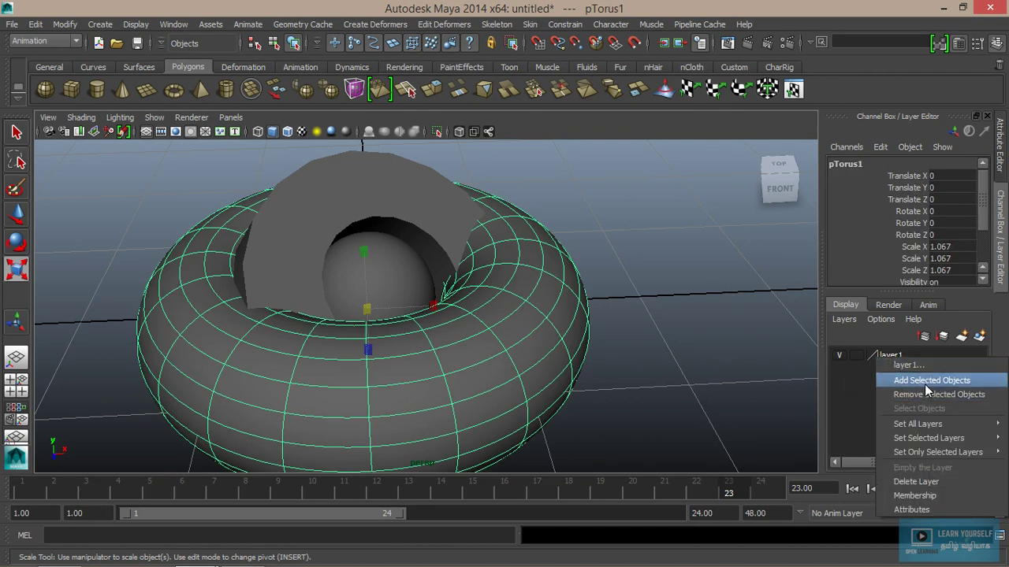
{"action": "left_click", "coordinate": [925, 381]}
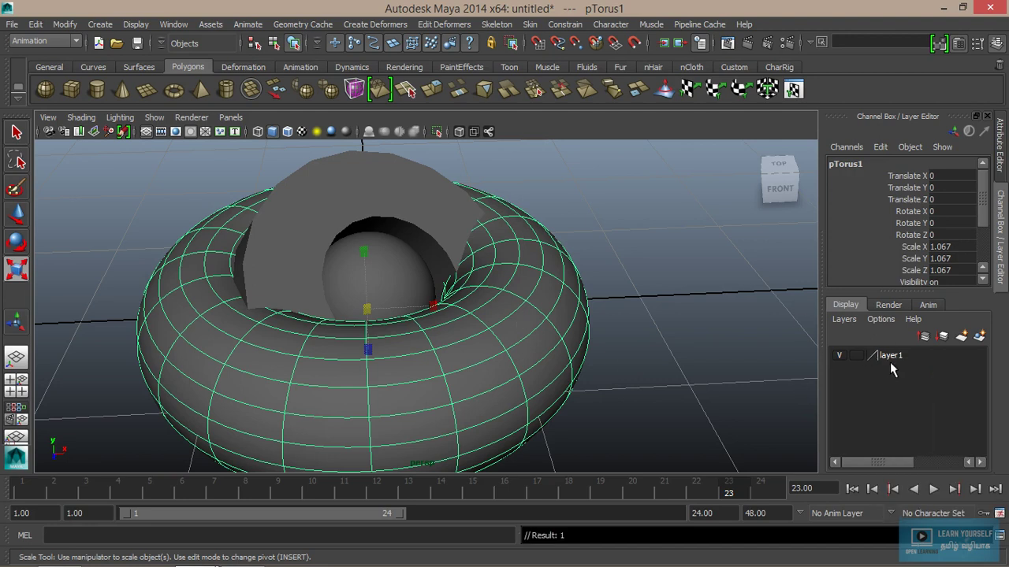
{"action": "left_click", "coordinate": [840, 356]}
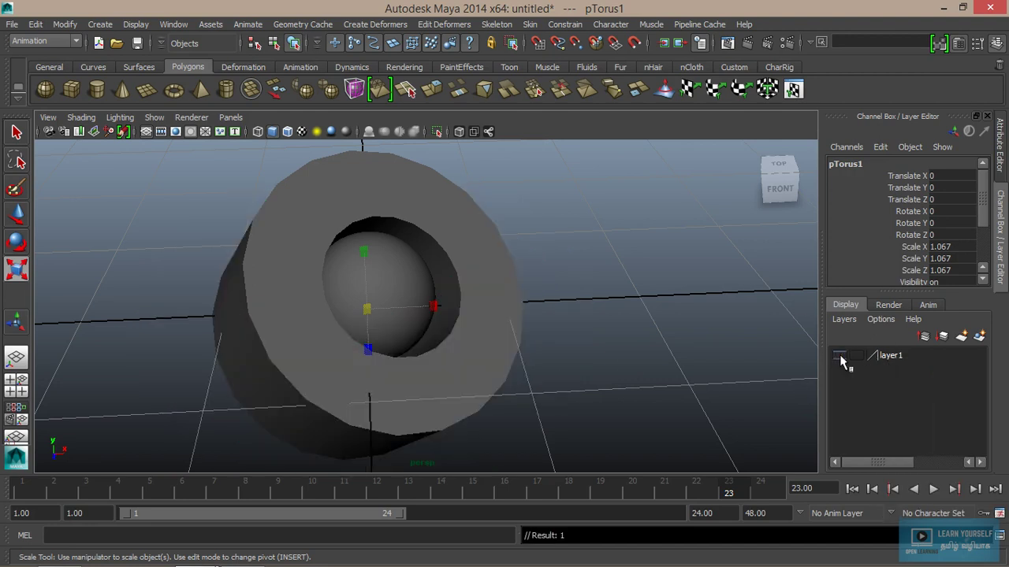
{"action": "left_click", "coordinate": [840, 356]}
{"action": "left_click", "coordinate": [840, 357]}
{"action": "left_click", "coordinate": [840, 356]}
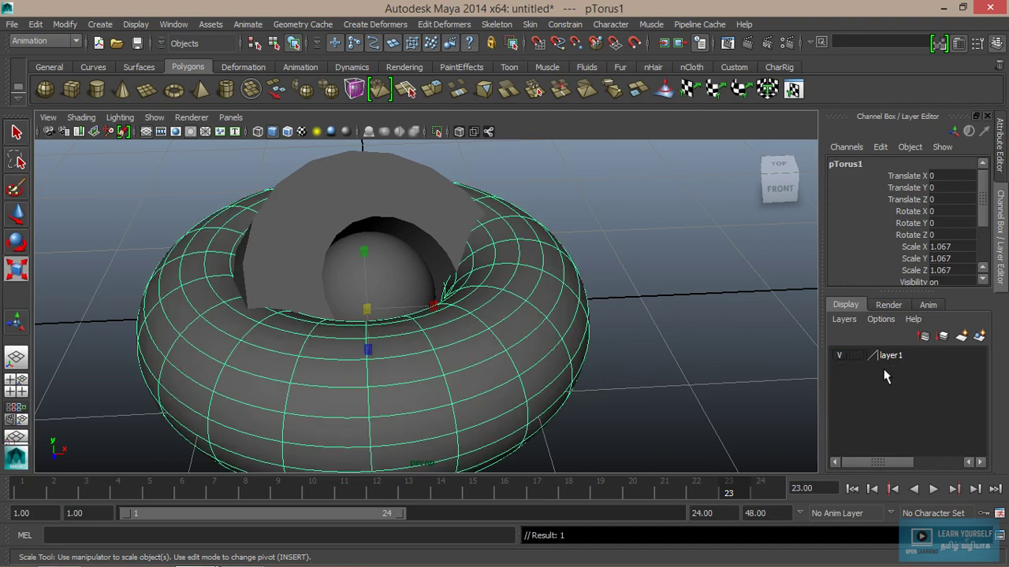
Delete layer1 and create a fresh layer1 in its place
{"action": "right_click", "coordinate": [892, 360]}
{"action": "mouse_move", "coordinate": [917, 424]}
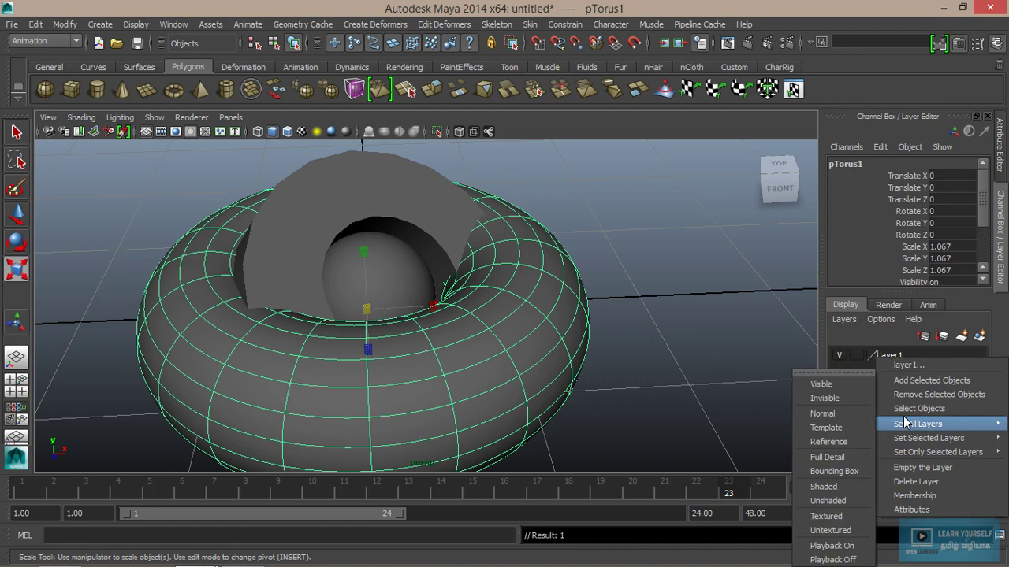
{"action": "left_click", "coordinate": [914, 482]}
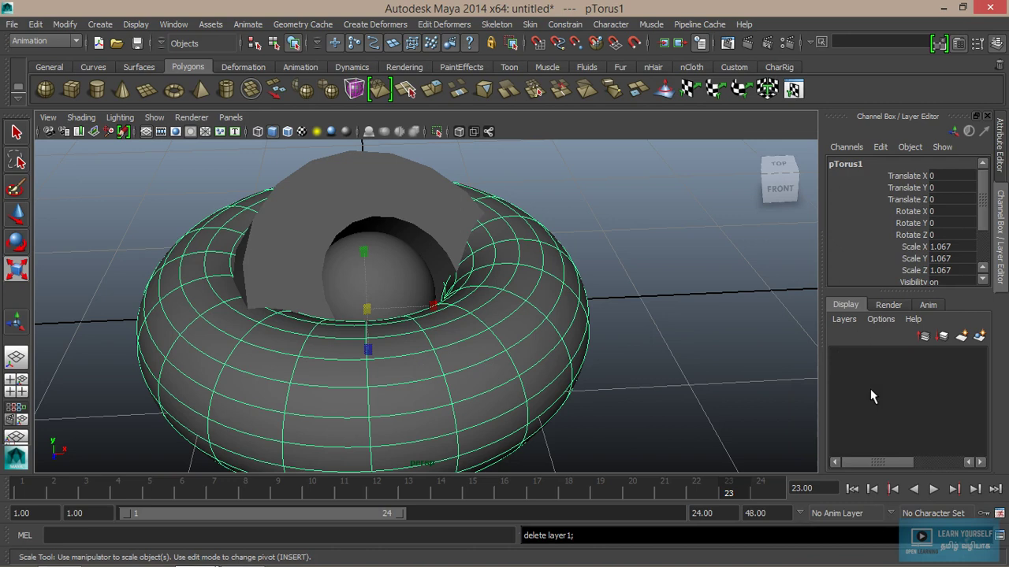
{"action": "left_click", "coordinate": [960, 337]}
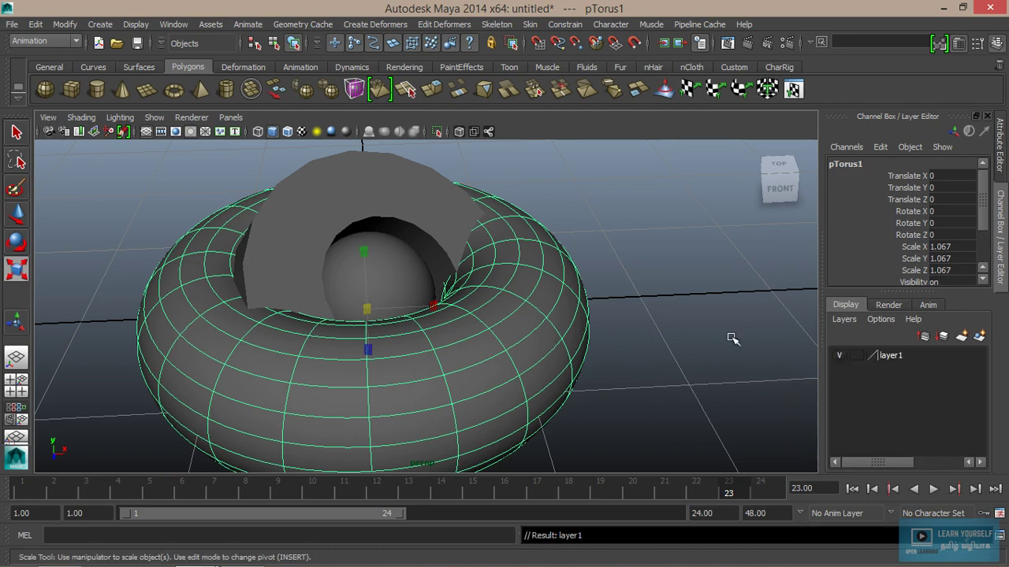
{"action": "right_click", "coordinate": [889, 358]}
Add the torus to layer1, the sphere to new layer2, and the pipe to new layer3
{"action": "left_click", "coordinate": [916, 381]}
{"action": "left_click", "coordinate": [415, 275]}
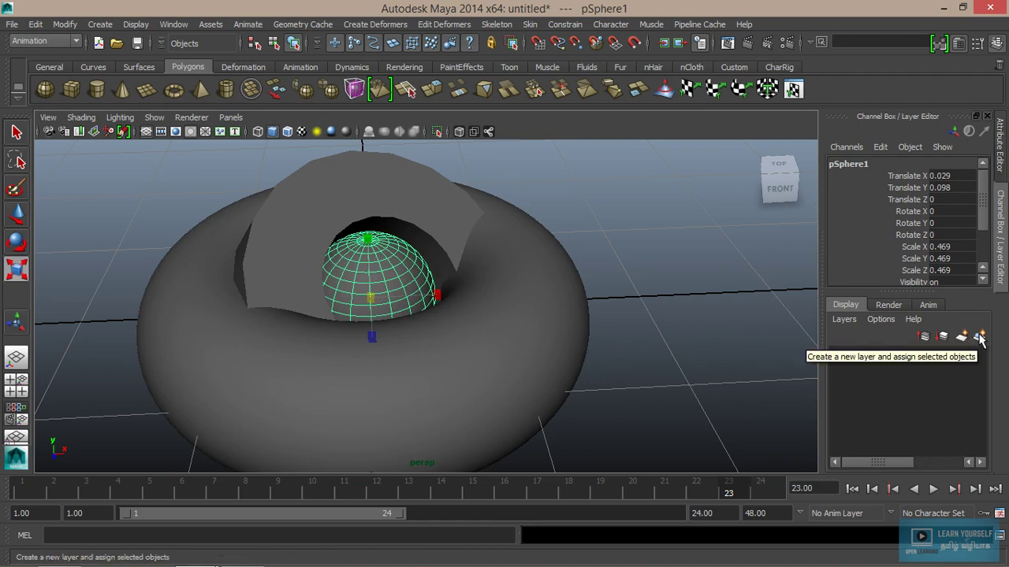
{"action": "left_click", "coordinate": [979, 337]}
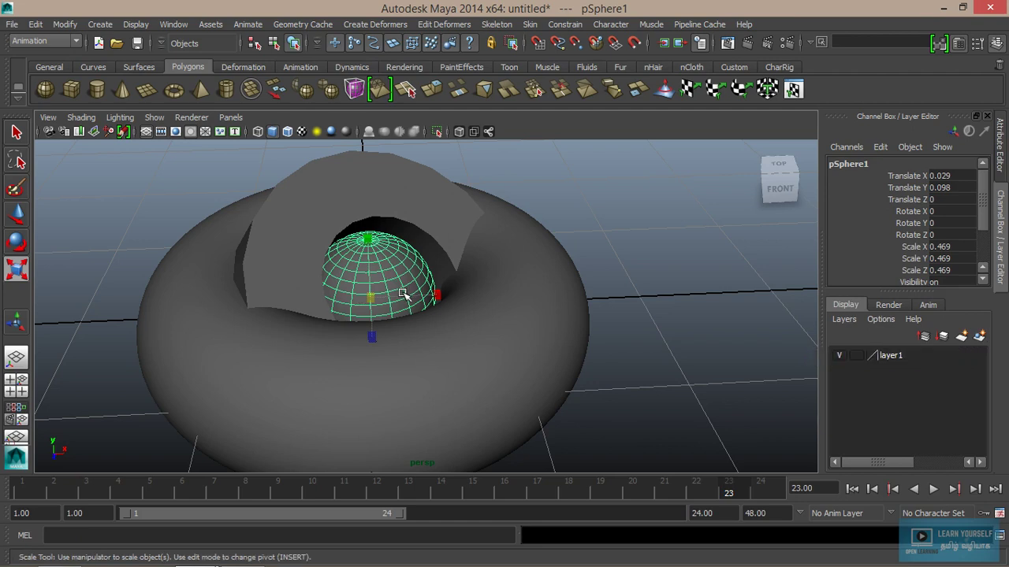
{"action": "left_click", "coordinate": [980, 338]}
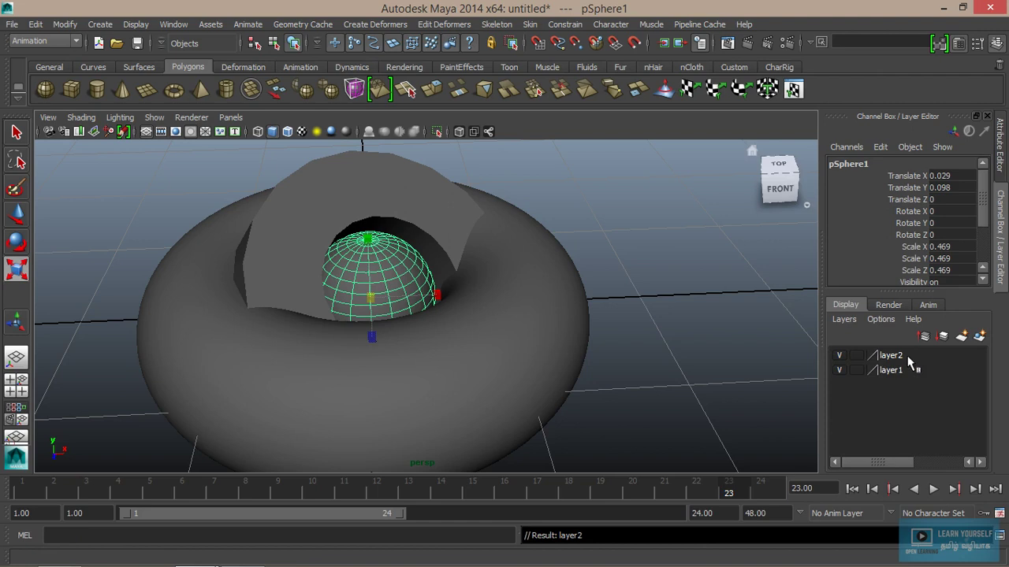
{"action": "left_click", "coordinate": [839, 355]}
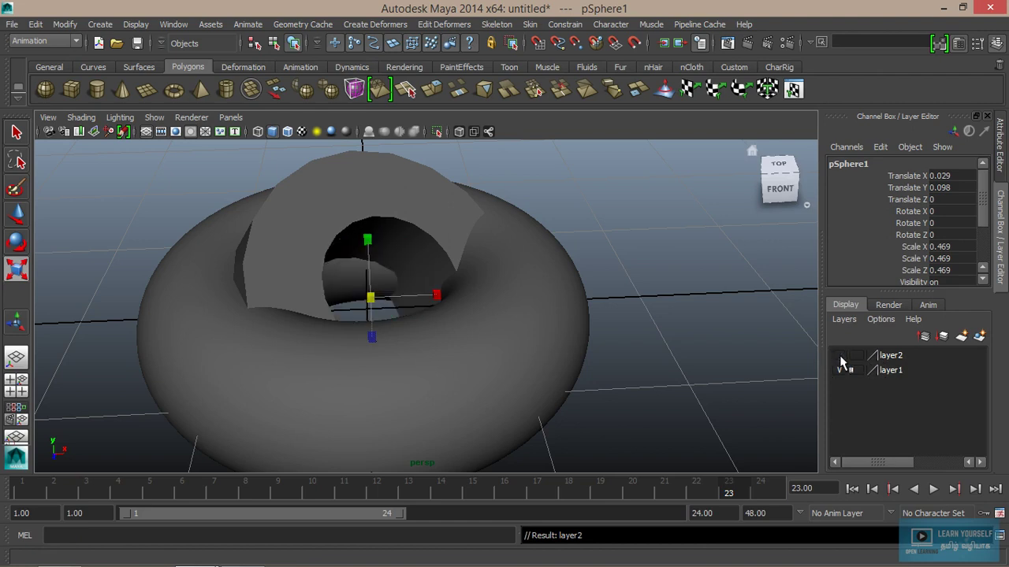
{"action": "left_click", "coordinate": [840, 356]}
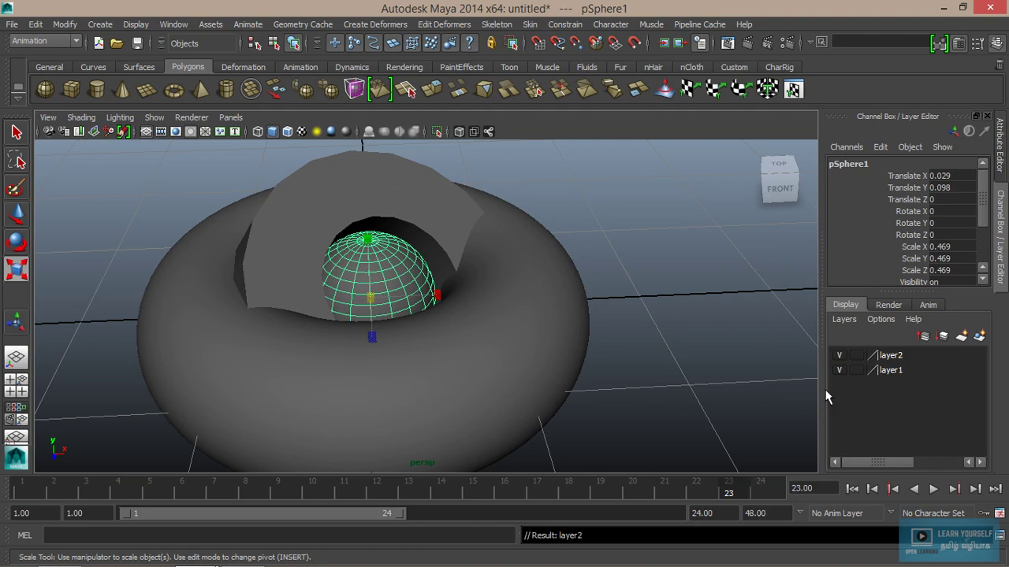
{"action": "left_click", "coordinate": [442, 202]}
{"action": "left_click", "coordinate": [978, 337]}
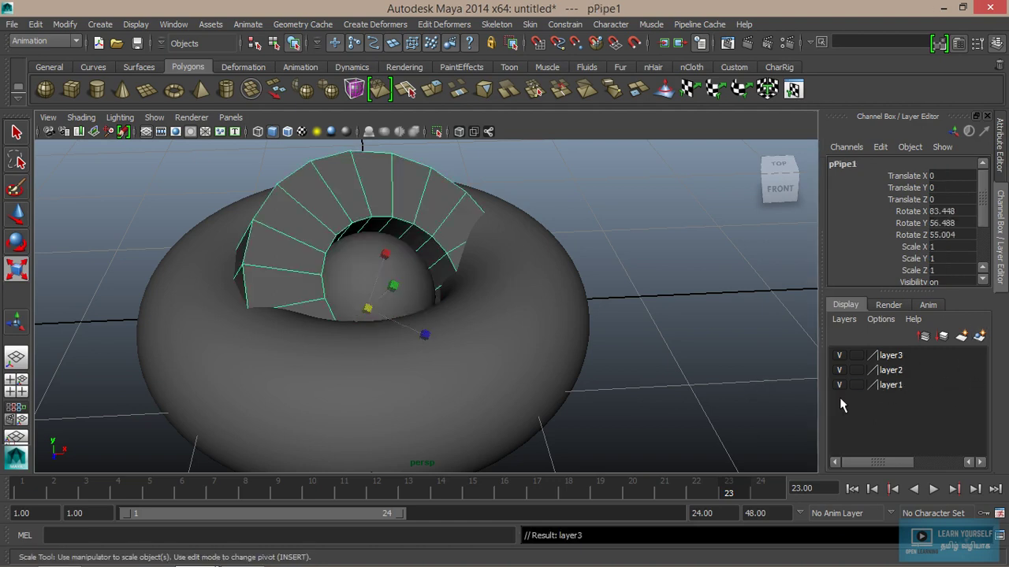
In the Edit Layer dialog, change layer1's name to Object01_layer1 and save
{"action": "double_click", "coordinate": [886, 386]}
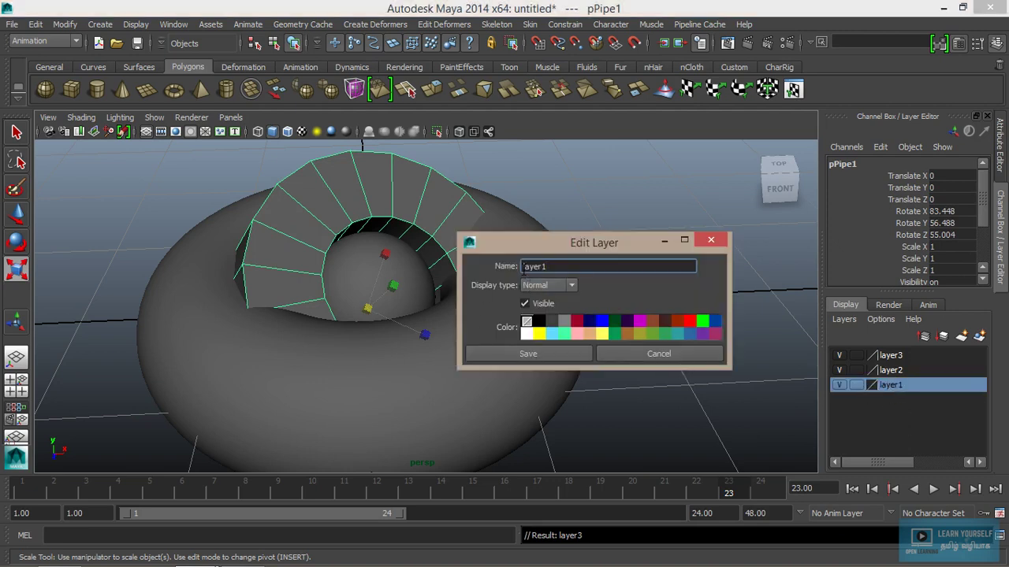
{"action": "type", "text": "Obect"}
{"action": "key", "text": "BackSpace"}
{"action": "key", "text": "BackSpace"}
{"action": "key", "text": "BackSpace"}
{"action": "type", "text": "ject01"}
{"action": "type", "text": "_"}
{"action": "left_click", "coordinate": [556, 356]}
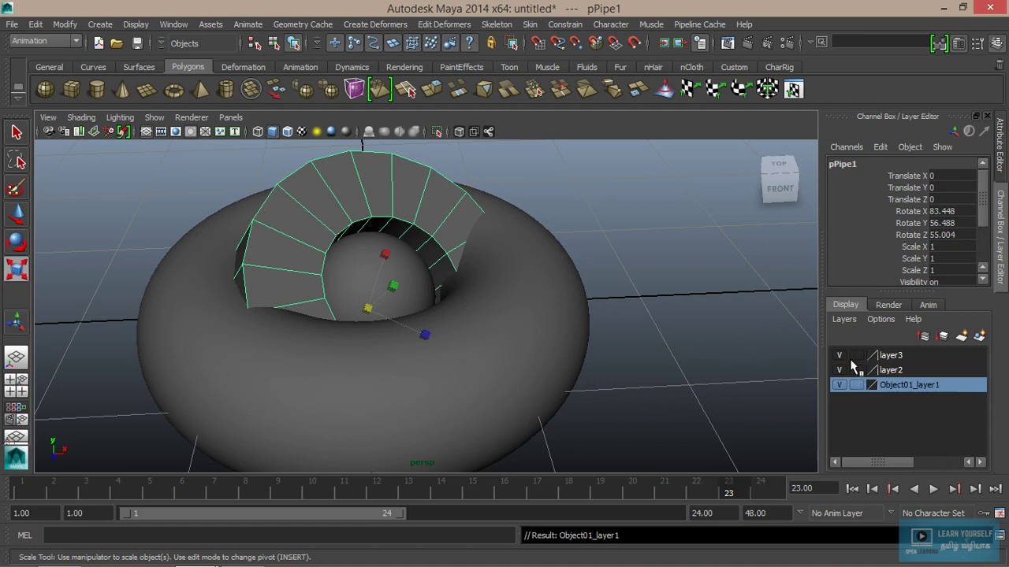
Set layer2 to Template and inspect the wireframe sphere inside the torus
{"action": "left_click", "coordinate": [856, 370]}
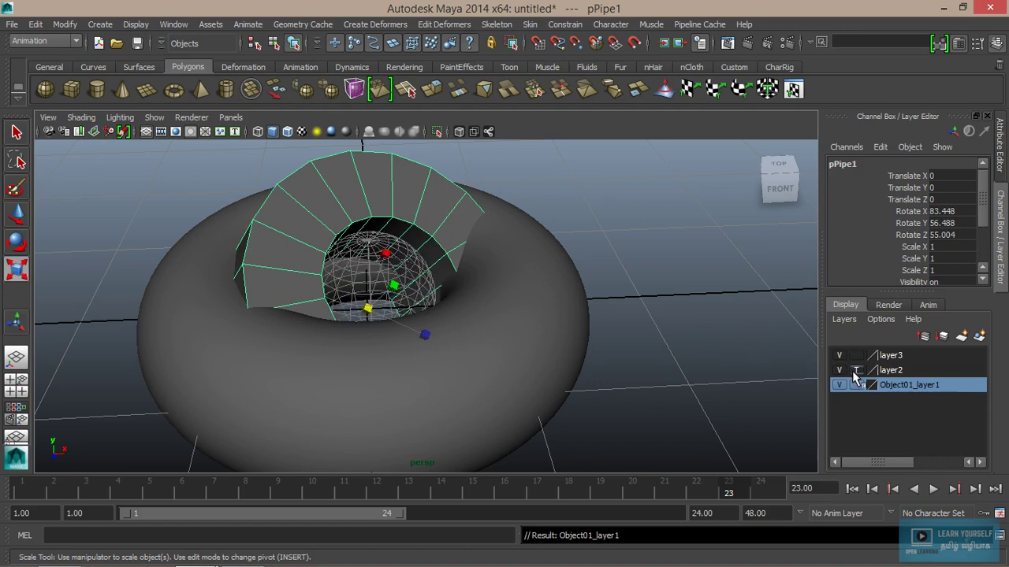
{"action": "left_click", "coordinate": [680, 399]}
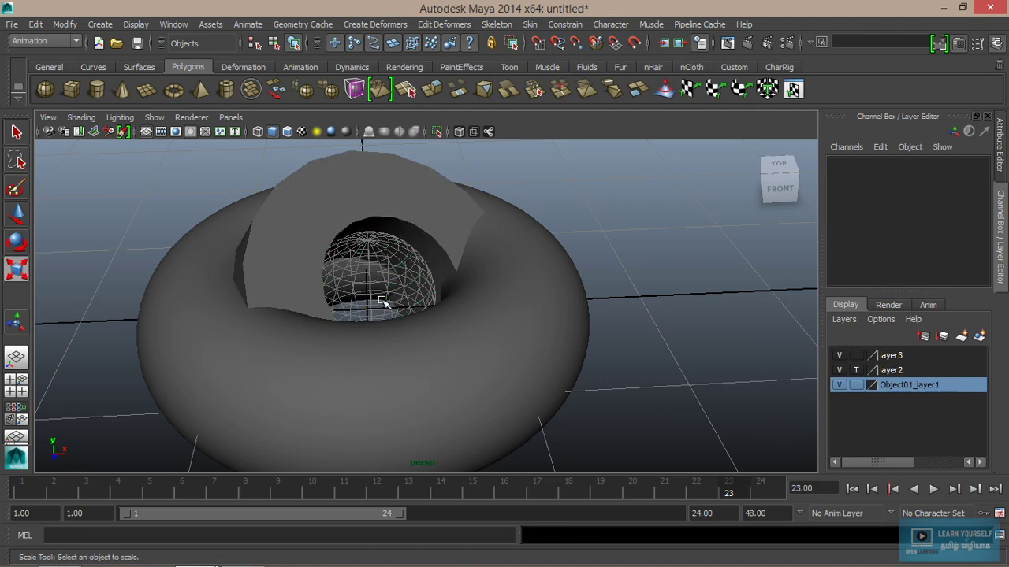
{"action": "left_click_drag", "start_coordinate": [450, 294], "coordinate": [387, 311], "text": "alt"}
{"action": "middle_click_drag", "start_coordinate": [387, 310], "coordinate": [416, 302], "text": "alt"}
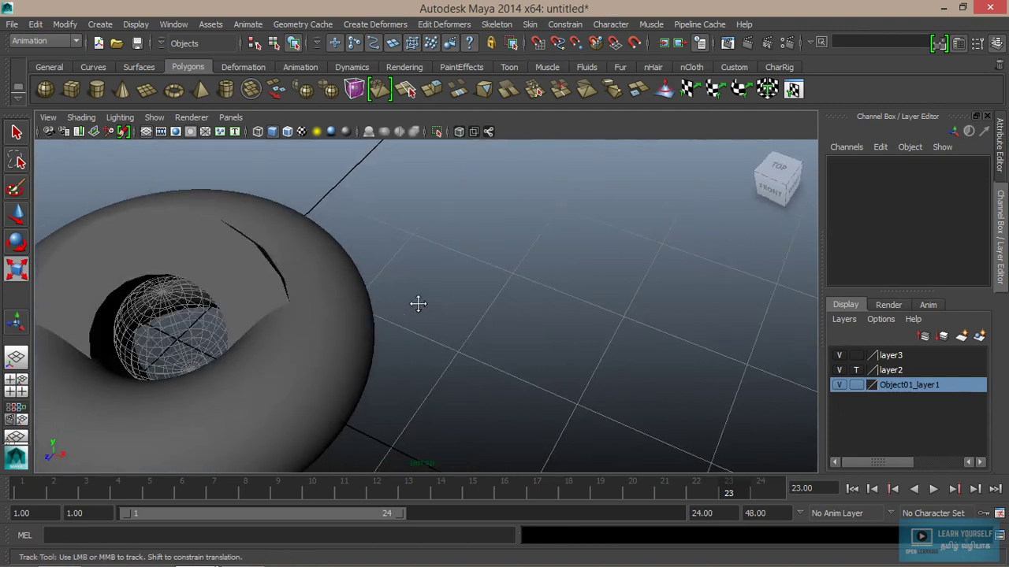
{"action": "left_click_drag", "start_coordinate": [417, 301], "coordinate": [581, 270], "text": "alt"}
{"action": "mouse_move", "coordinate": [581, 270]}
{"action": "right_mouse_down", "text": "alt"}
{"action": "mouse_move", "coordinate": [529, 331]}
{"action": "mouse_move", "coordinate": [477, 338]}
{"action": "right_mouse_up", "text": "alt"}
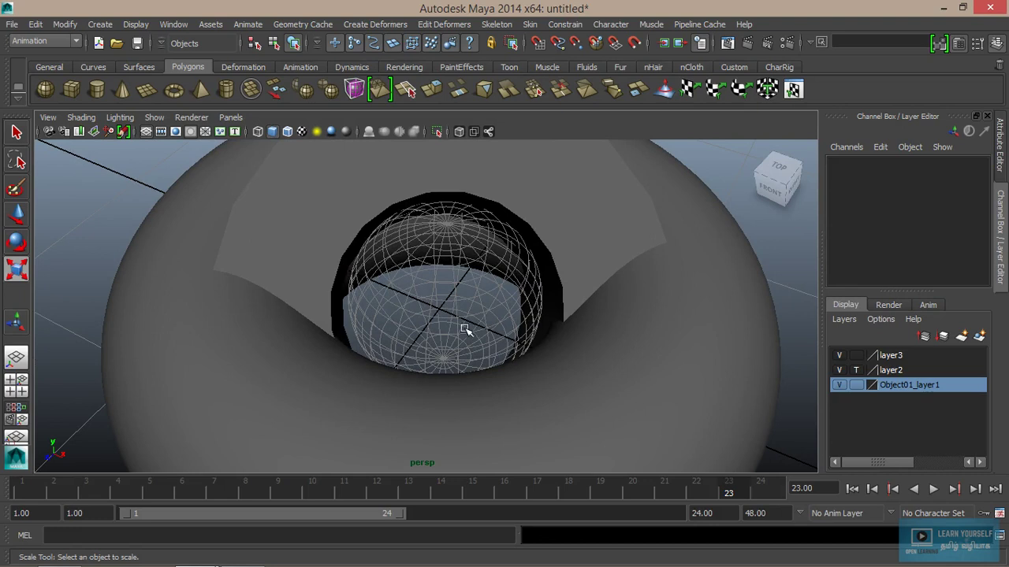
{"action": "right_click_drag", "start_coordinate": [466, 332], "coordinate": [439, 326], "text": "alt"}
{"action": "mouse_move", "coordinate": [439, 326]}
{"action": "left_mouse_down", "text": "alt"}
{"action": "mouse_move", "coordinate": [509, 331]}
{"action": "mouse_move", "coordinate": [367, 365]}
{"action": "left_mouse_up", "text": "alt"}
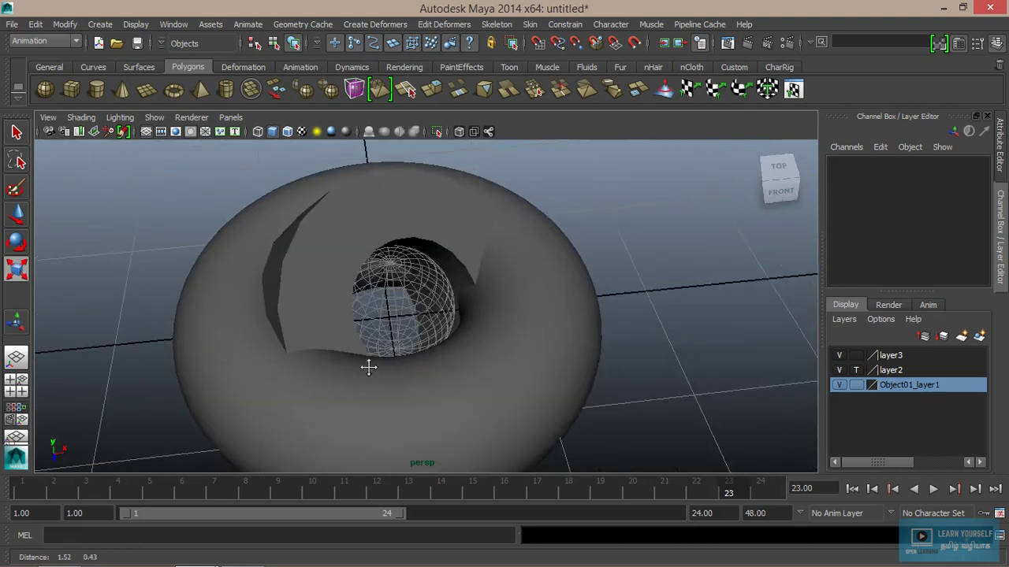
{"action": "right_click_drag", "start_coordinate": [360, 342], "coordinate": [396, 360], "text": "alt"}
{"action": "mouse_move", "coordinate": [396, 360]}
{"action": "left_mouse_down", "text": "alt"}
{"action": "mouse_move", "coordinate": [434, 349]}
{"action": "mouse_move", "coordinate": [491, 360]}
{"action": "left_mouse_up", "text": "alt"}
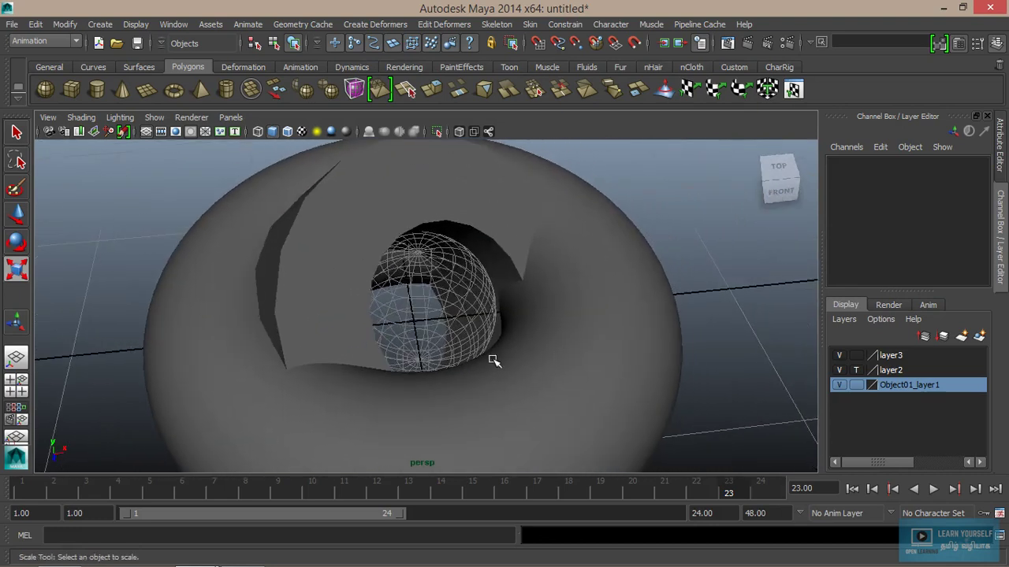
Switch layer2 to Reference so the sphere shows shaded but cannot be selected
{"action": "left_click", "coordinate": [855, 371]}
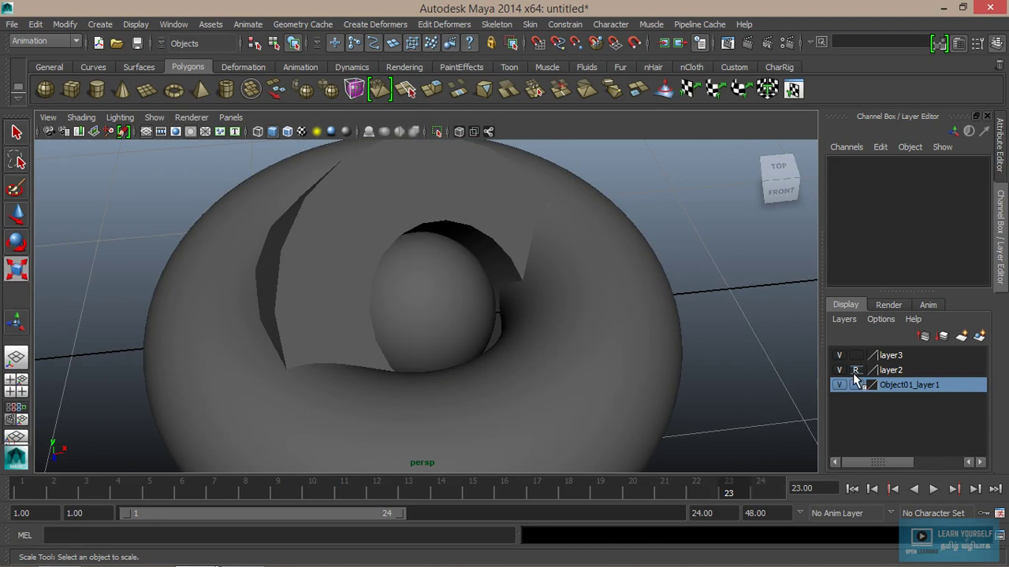
{"action": "mouse_move", "coordinate": [465, 350]}
{"action": "right_mouse_down", "text": "alt"}
{"action": "mouse_move", "coordinate": [495, 359]}
{"action": "mouse_move", "coordinate": [478, 362]}
{"action": "right_mouse_up", "text": "alt"}
{"action": "key", "text": "r"}
{"action": "mouse_move", "coordinate": [478, 362]}
{"action": "left_mouse_down", "text": "alt"}
{"action": "mouse_move", "coordinate": [338, 322]}
{"action": "mouse_move", "coordinate": [428, 327]}
{"action": "left_mouse_up", "text": "alt"}
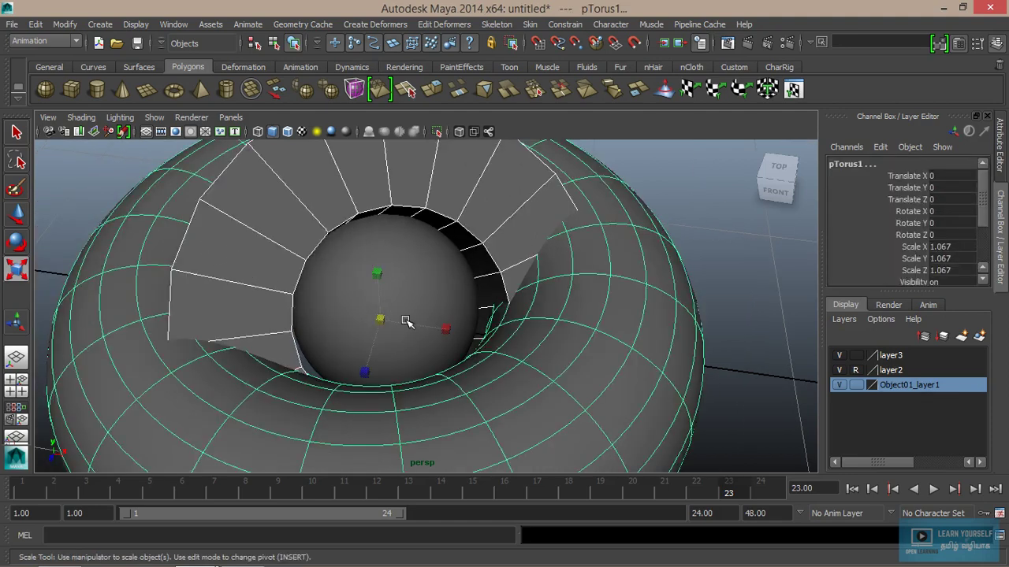
{"action": "left_click", "coordinate": [686, 243]}
Select the torus and sphere, then toggle layer3 to Template and back to normal
{"action": "left_click", "coordinate": [407, 302]}
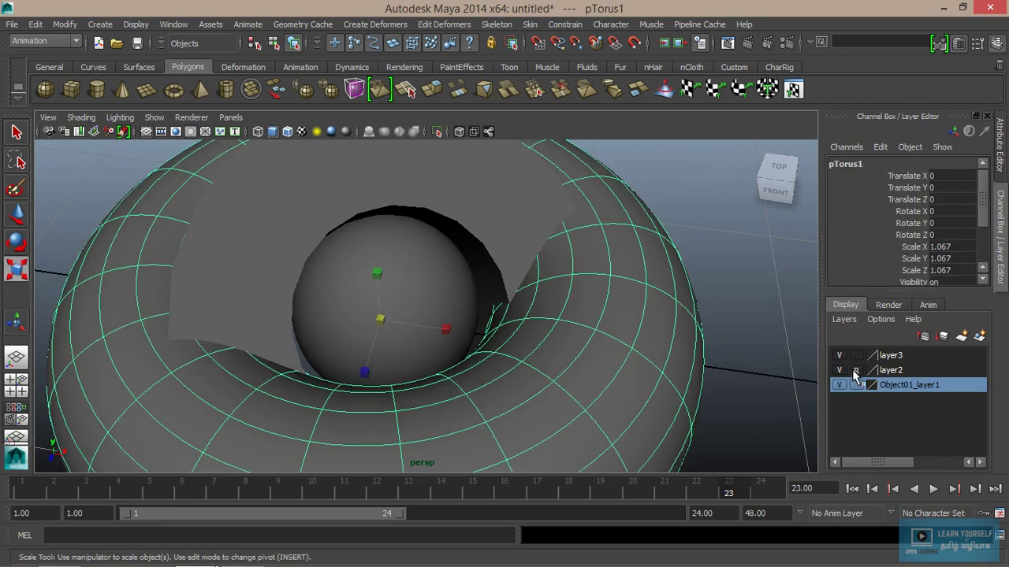
{"action": "left_click", "coordinate": [436, 310]}
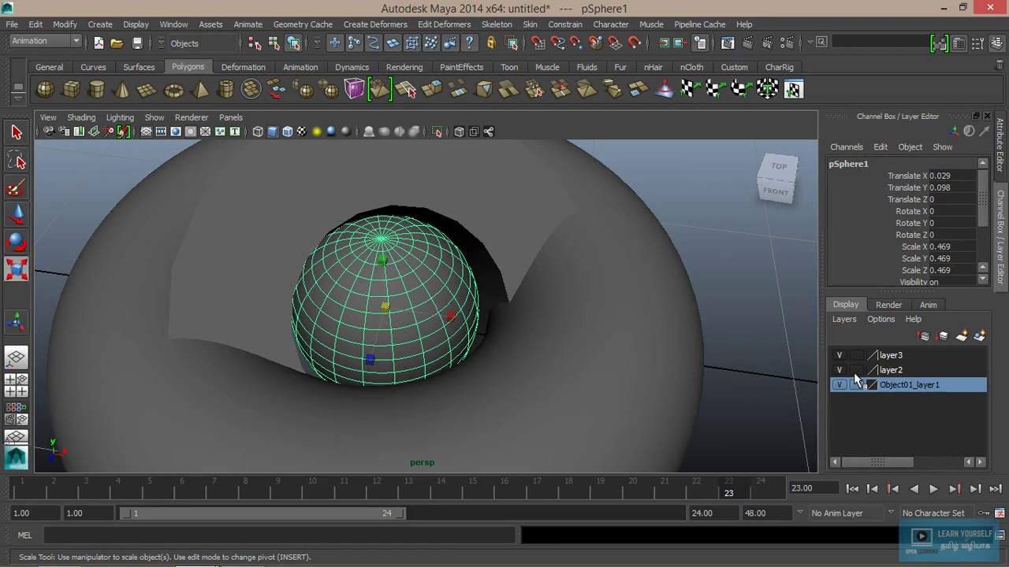
{"action": "left_click", "coordinate": [855, 356]}
{"action": "left_click", "coordinate": [856, 356]}
Move Object01_layer1 up the layer list
{"action": "mouse_move", "coordinate": [899, 390]}
{"action": "middle_mouse_down"}
{"action": "mouse_move", "coordinate": [904, 368]}
{"action": "mouse_move", "coordinate": [893, 385]}
{"action": "mouse_move", "coordinate": [914, 398]}
{"action": "middle_mouse_up"}
{"action": "left_click", "coordinate": [921, 337]}
{"action": "left_click", "coordinate": [922, 337]}
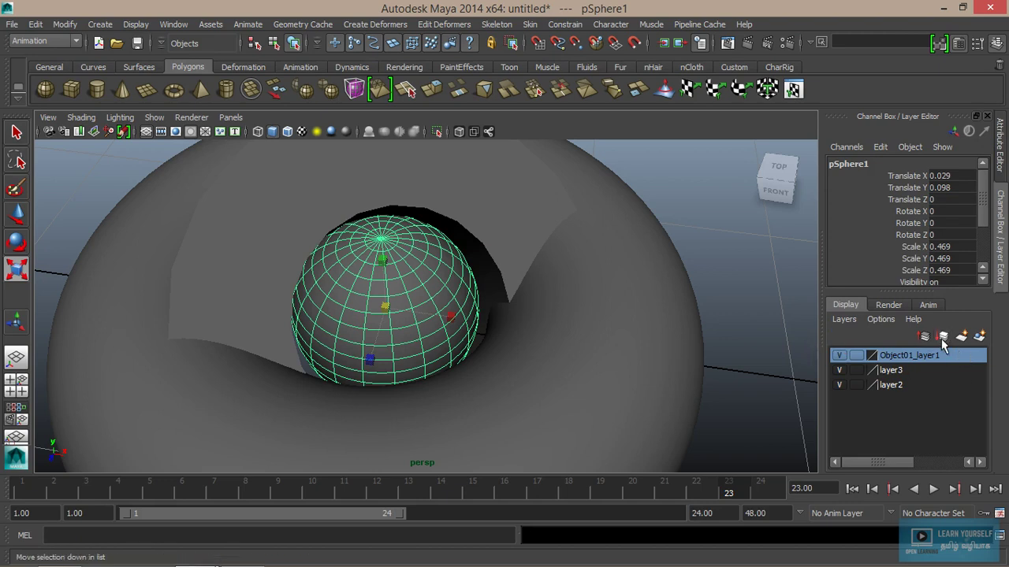
Move Object01_layer1 down to the bottom of the list, below layer3 and layer2
{"action": "left_click", "coordinate": [942, 337]}
{"action": "left_click", "coordinate": [942, 343]}
{"action": "left_click", "coordinate": [771, 337]}
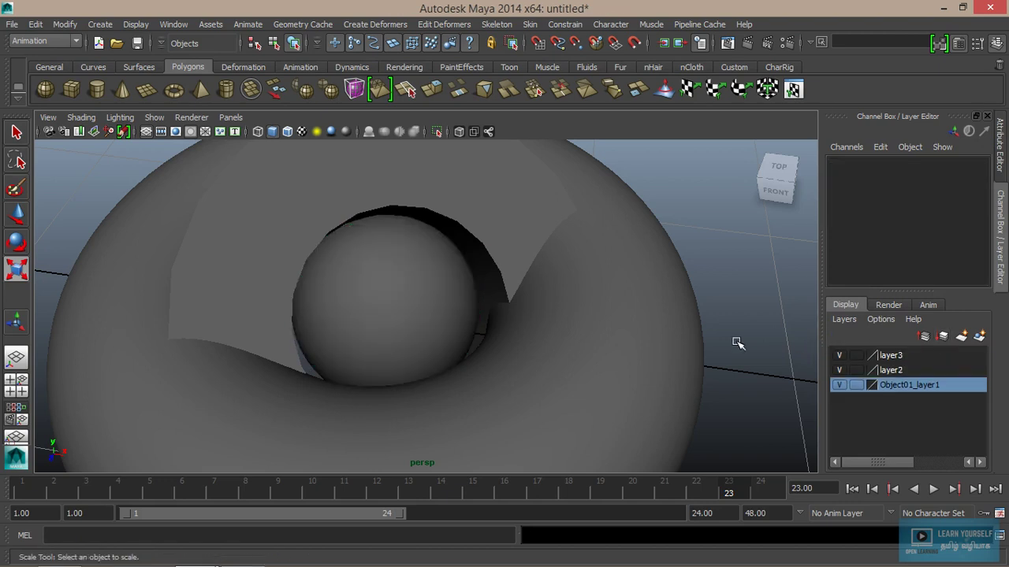
{"action": "scroll", "coordinate": [631, 358], "scroll_direction": "down", "scroll_amount": 3}
{"action": "middle_click_drag", "start_coordinate": [549, 355], "coordinate": [529, 369], "text": "alt"}
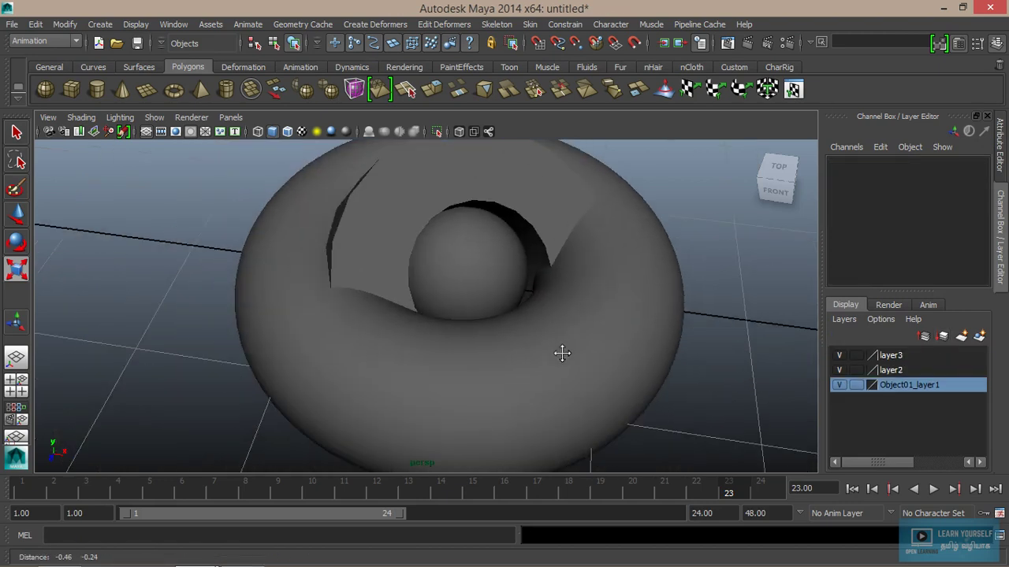
{"action": "key", "text": "r"}
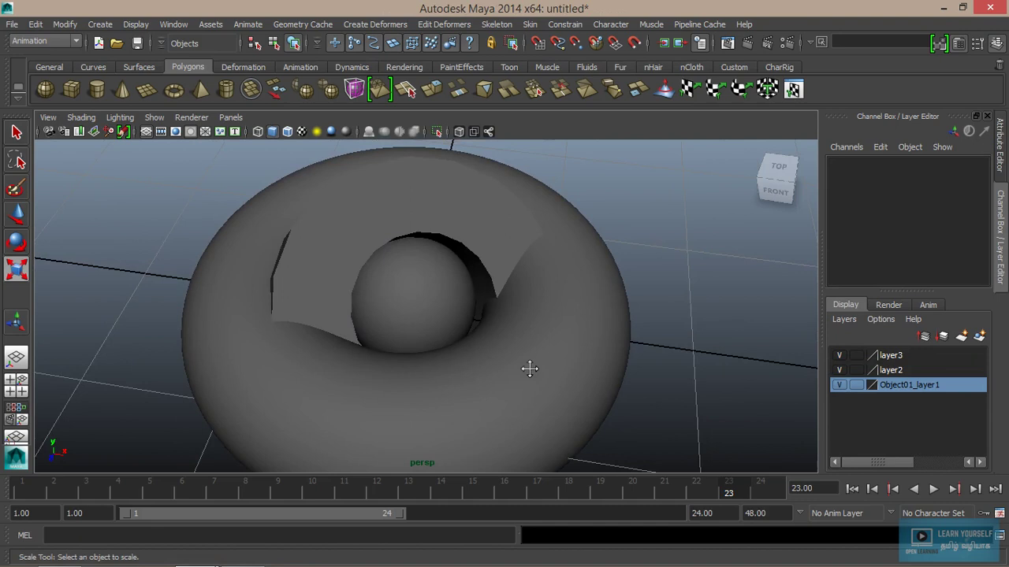